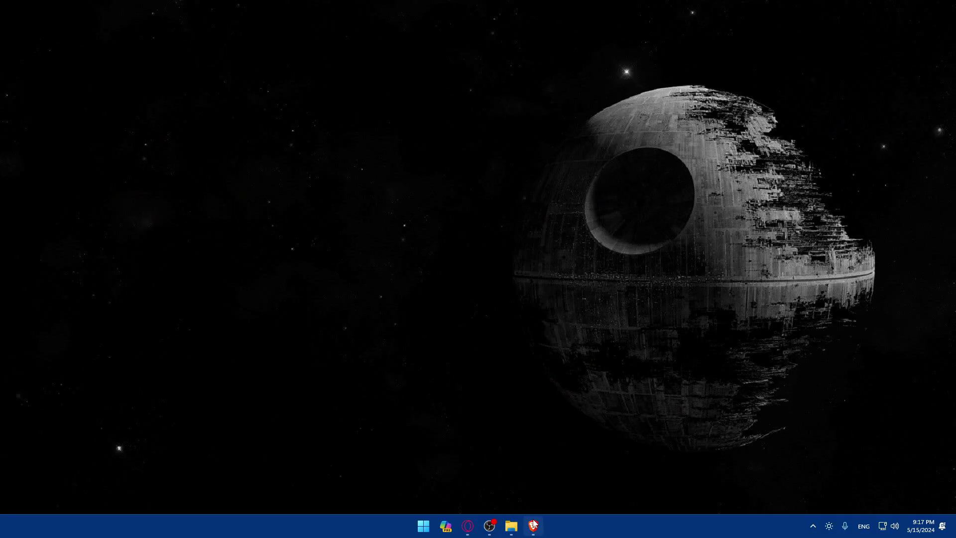
# Open Brave and load godaddy.com
pyautogui.click(533, 525)
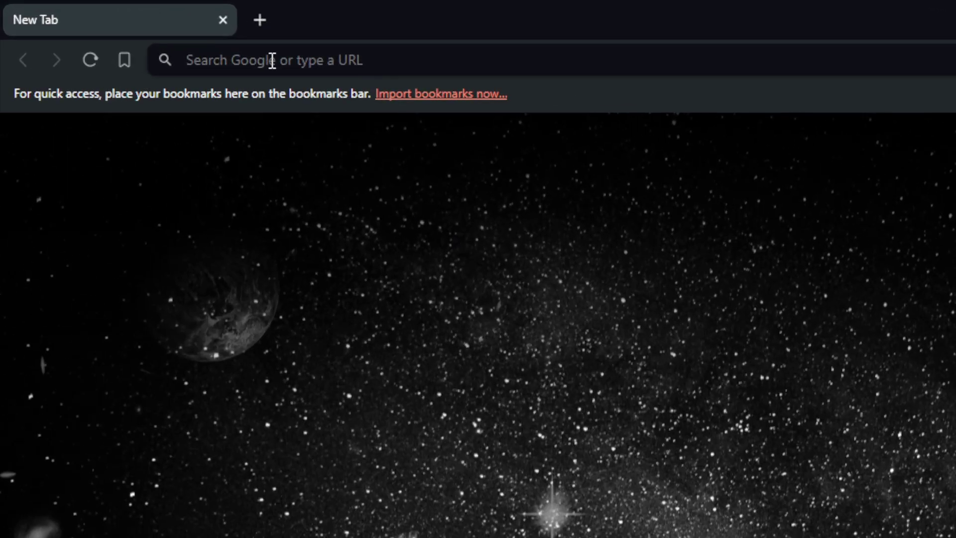
pyautogui.click(136, 30)
pyautogui.write('godaddy.c')
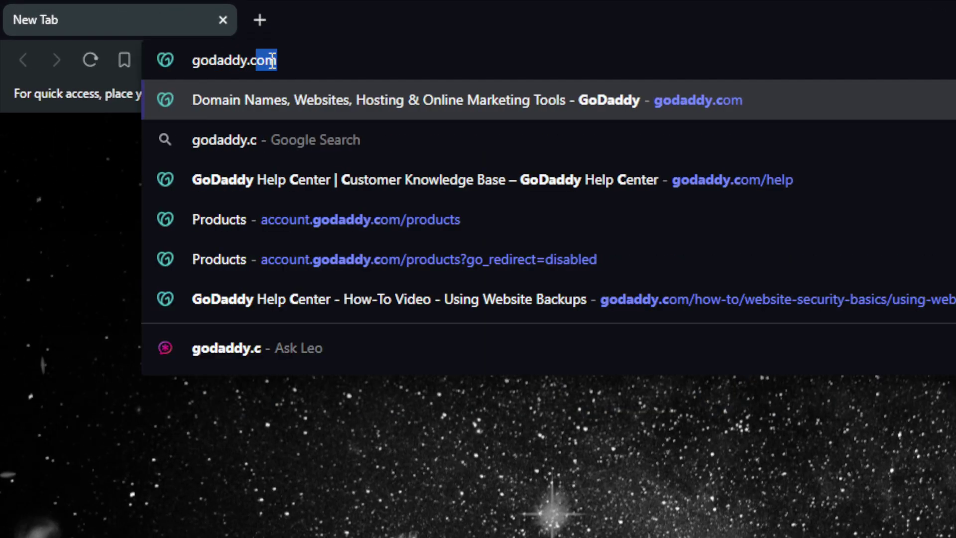
pyautogui.press('Return')
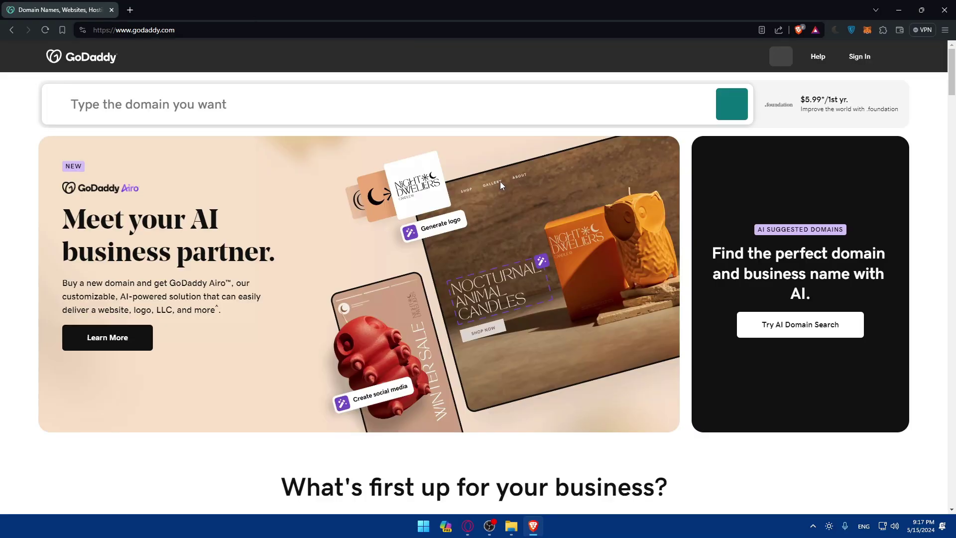
# Open a private window and load the GoDaddy site there too
pyautogui.hotkey('ctrl', 'shift', 'n')
pyautogui.write('god')
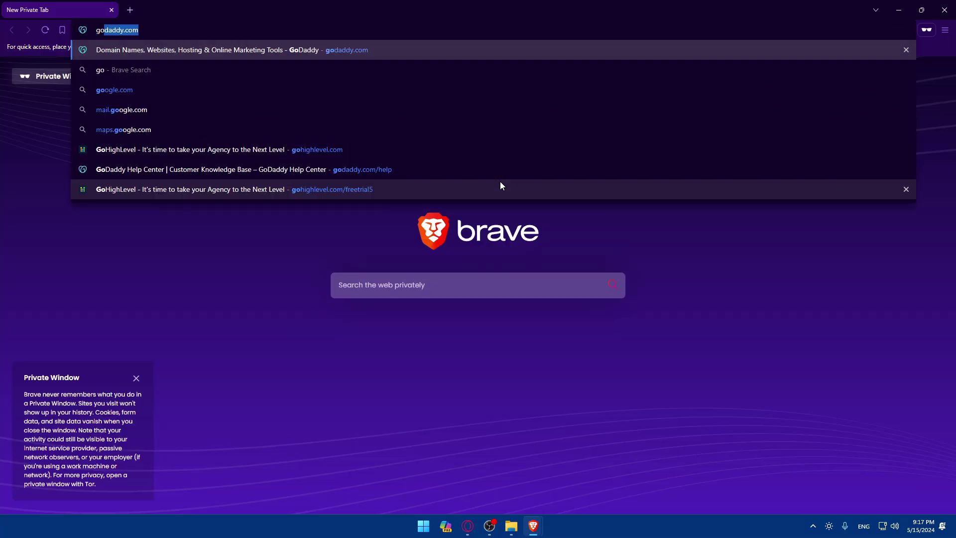
pyautogui.press('Return')
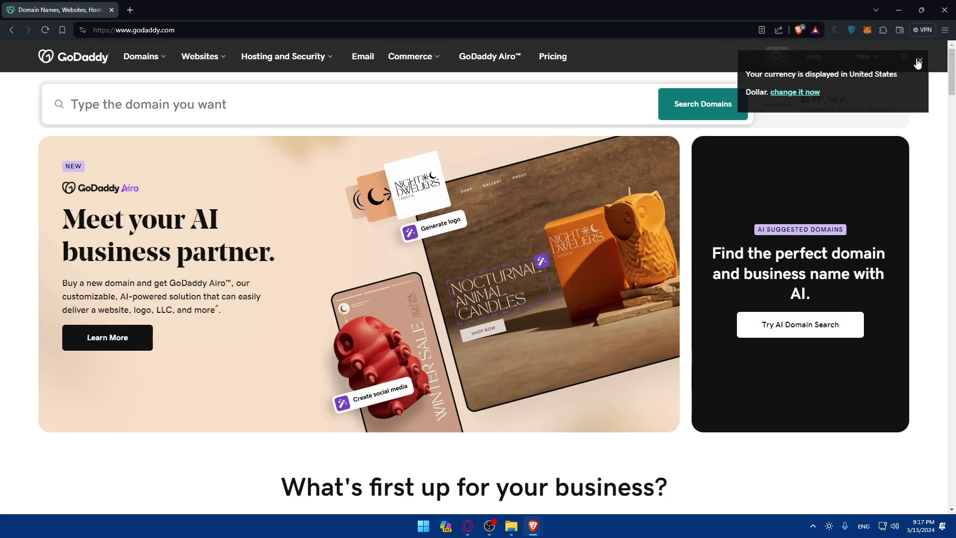
# Dismiss the currency notice, check the signed-in account, and close the private window
pyautogui.click(918, 60)
pyautogui.click(872, 59)
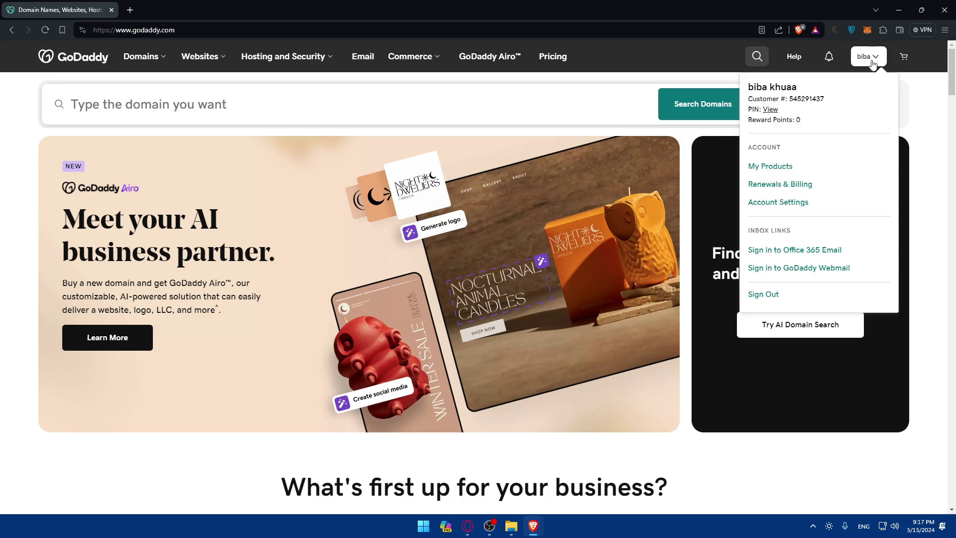
pyautogui.hotkey('alt', 'Tab')
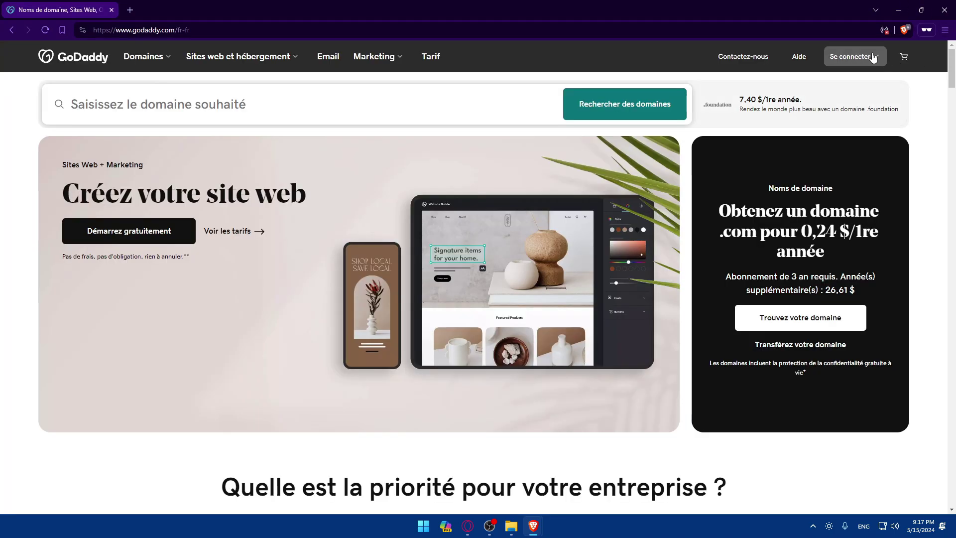
pyautogui.click(872, 57)
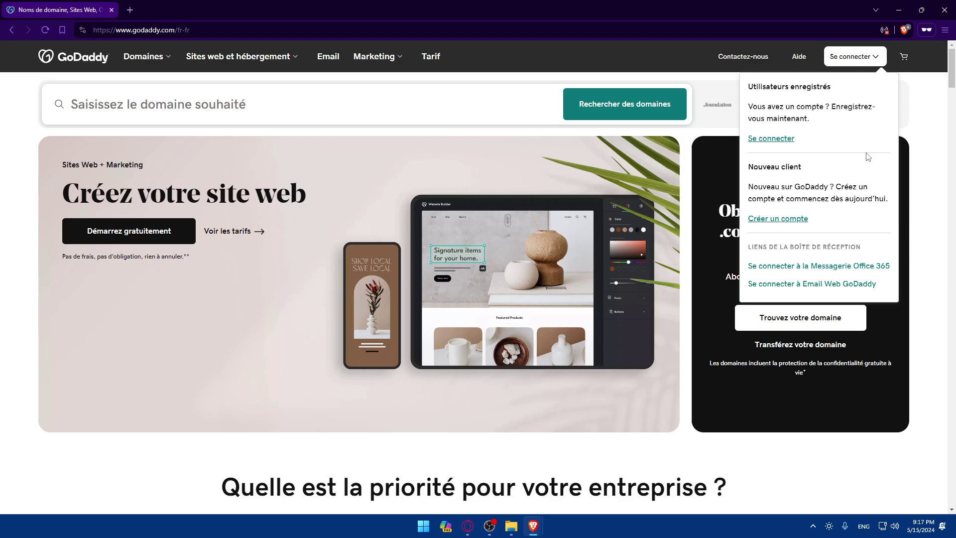
pyautogui.click(944, 10)
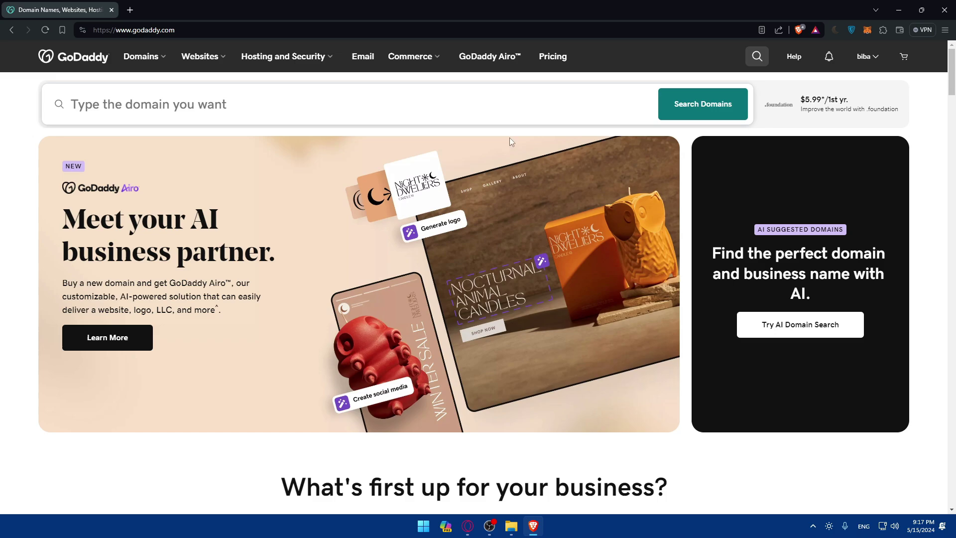
# Go to Website Builder from the Websites menu and choose Start for Free
pyautogui.click(199, 57)
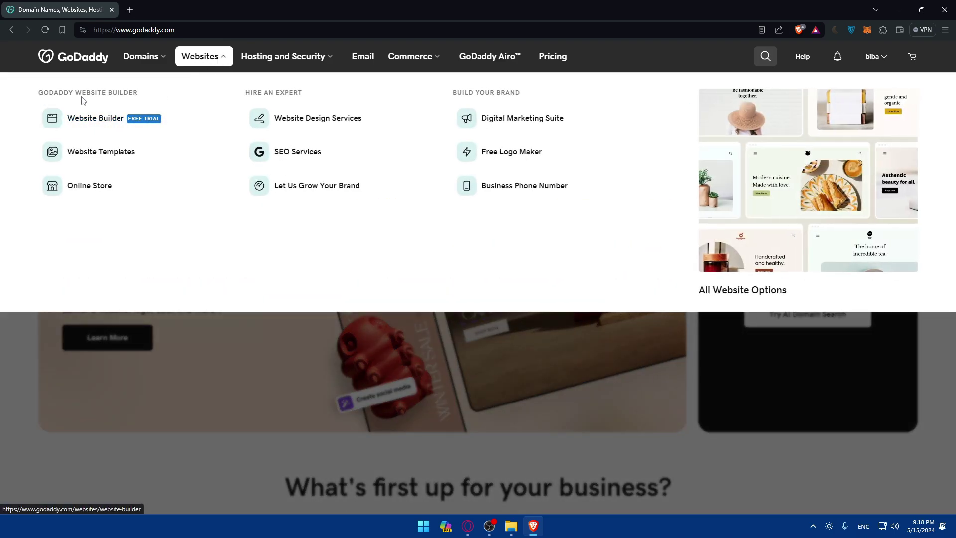
pyautogui.click(98, 121)
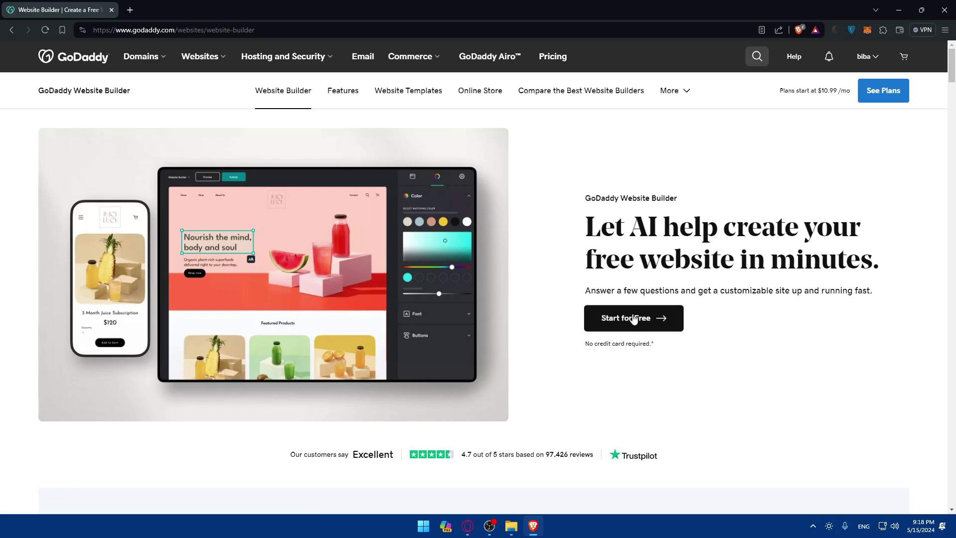
pyautogui.click(633, 319)
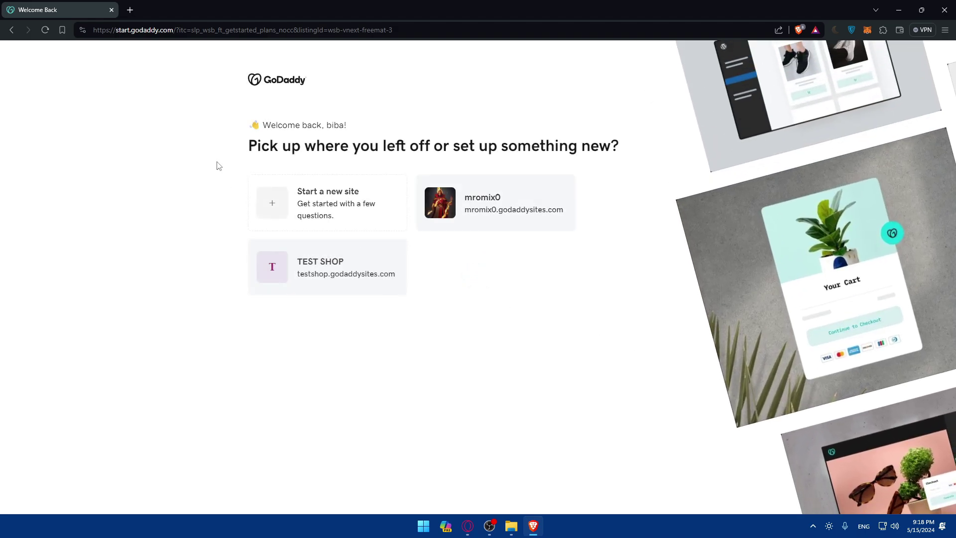
pyautogui.moveTo(222, 148); pyautogui.dragTo(646, 148)
pyautogui.click(645, 147)
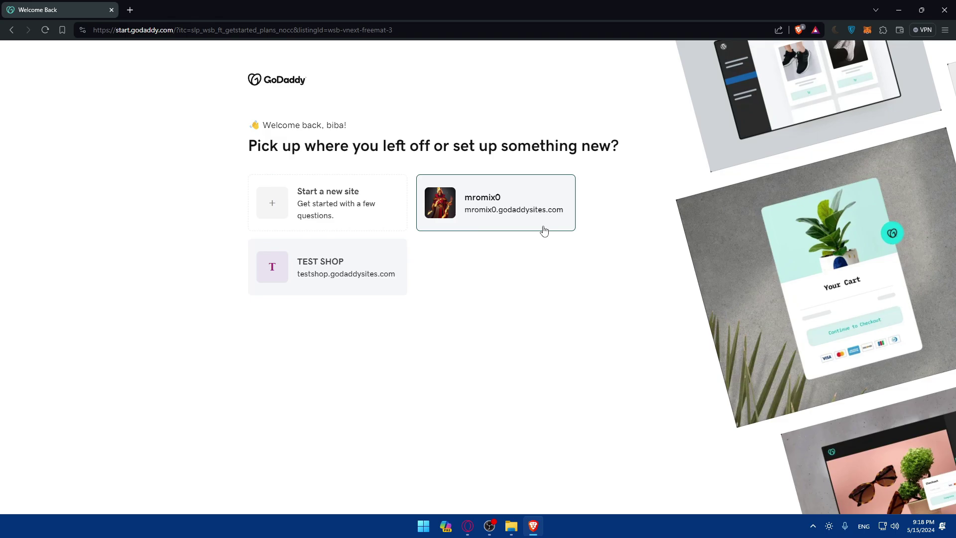
# Start a new site and choose selling goods and services as the goal
pyautogui.click(337, 188)
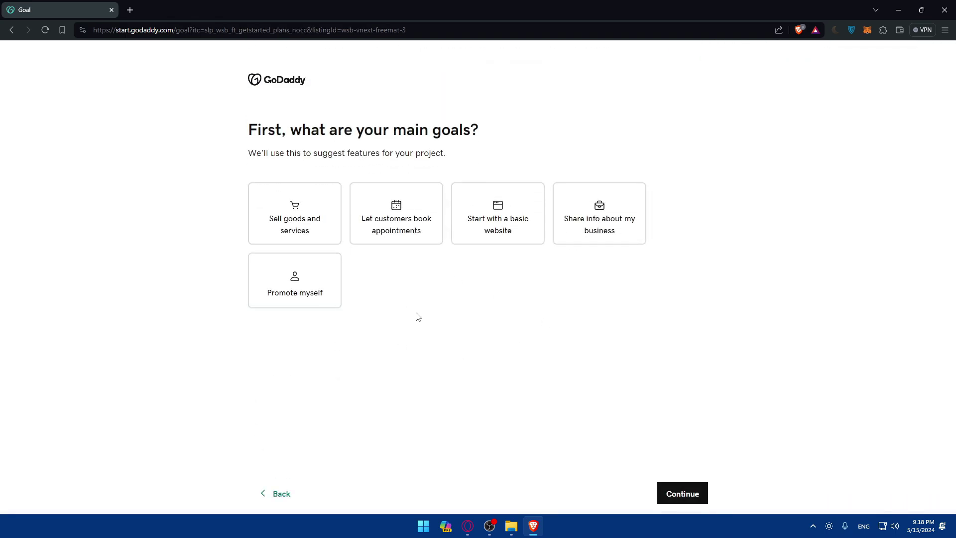
pyautogui.moveTo(242, 128); pyautogui.dragTo(590, 119)
pyautogui.click(590, 119)
pyautogui.moveTo(230, 158); pyautogui.dragTo(530, 144)
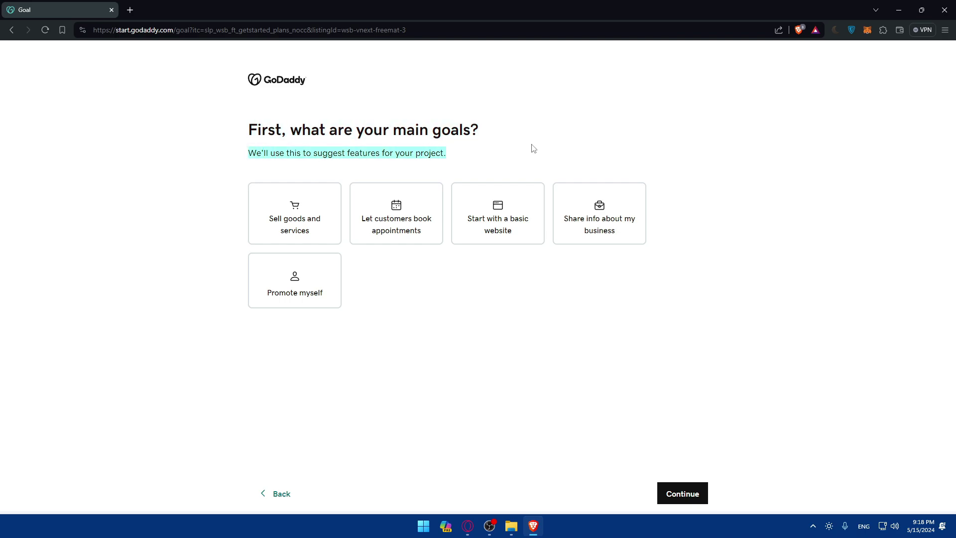
pyautogui.click(529, 144)
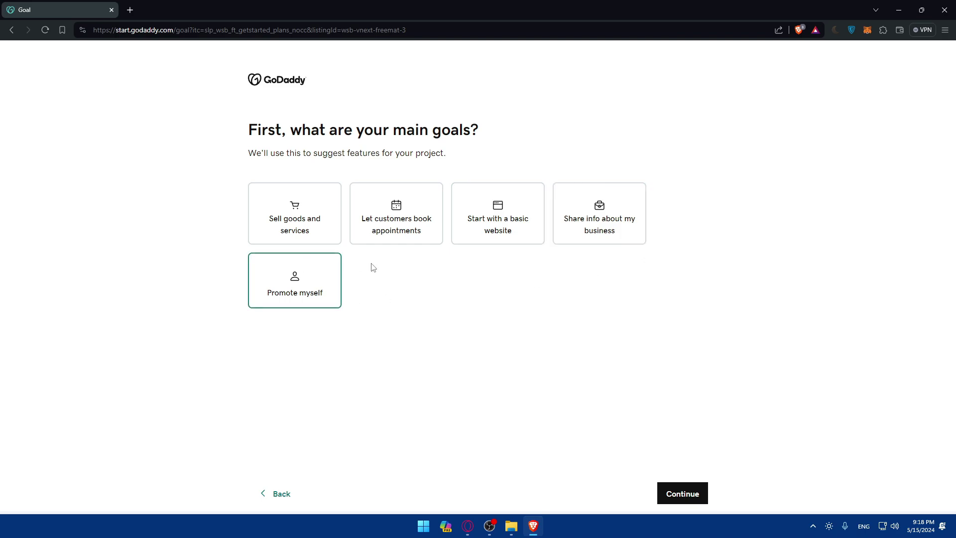
pyautogui.click(309, 214)
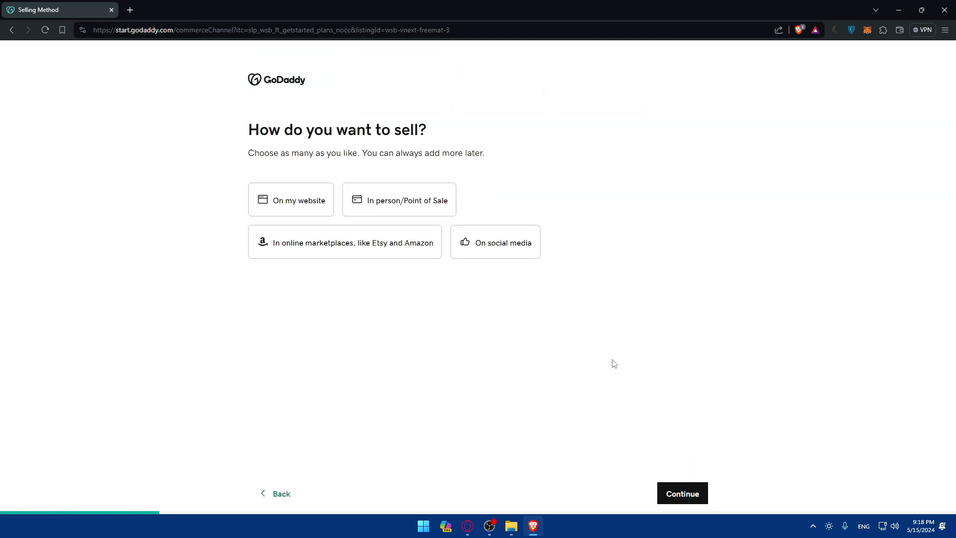
# Choose selling on my own website and mark sales as just getting started
pyautogui.moveTo(256, 135); pyautogui.dragTo(527, 110)
pyautogui.click(516, 126)
pyautogui.click(288, 210)
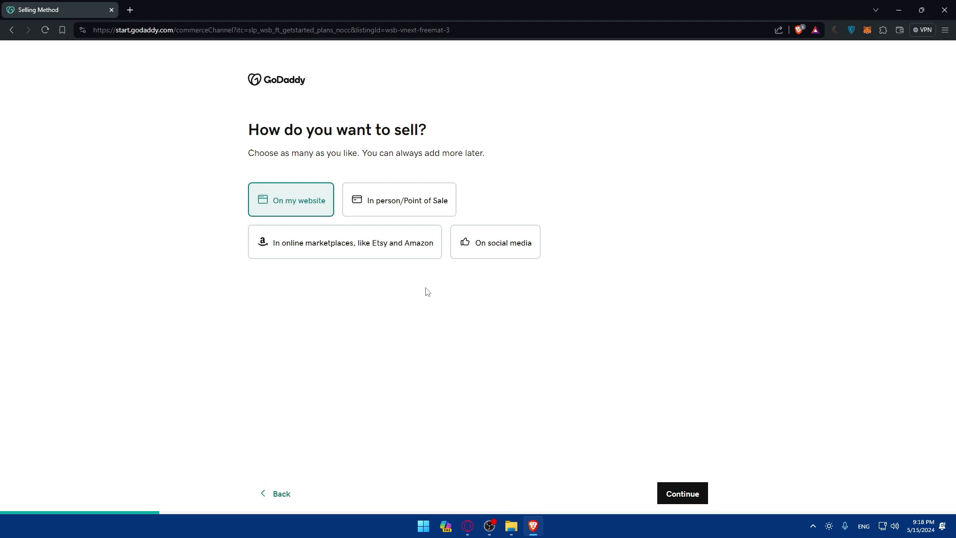
pyautogui.click(683, 493)
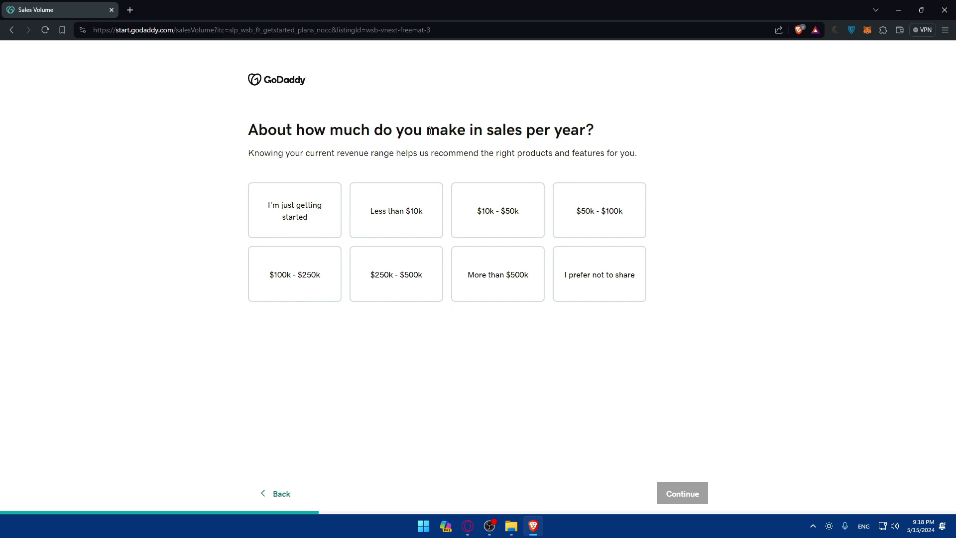
pyautogui.moveTo(244, 157); pyautogui.dragTo(360, 152)
pyautogui.click(302, 211)
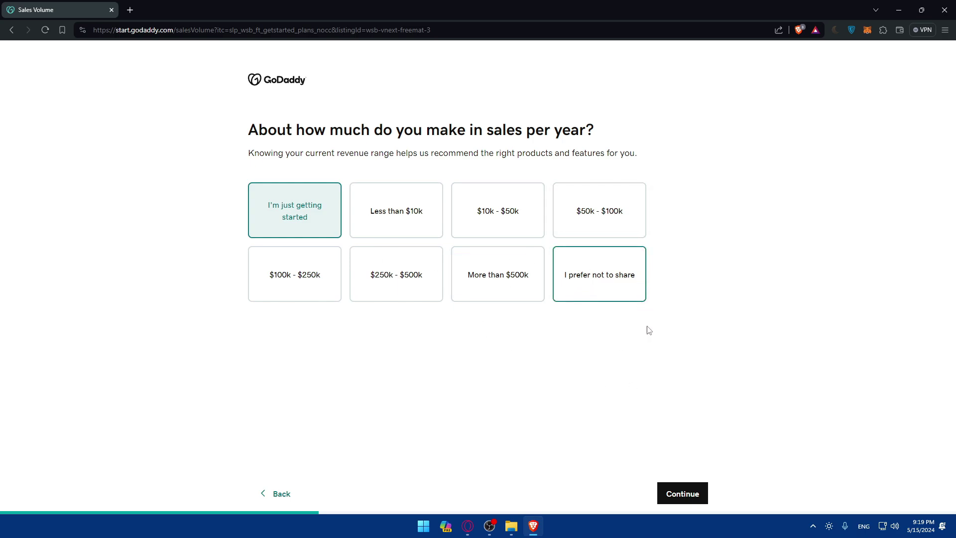
pyautogui.click(683, 492)
# Set the business category to Gaming
pyautogui.click(296, 128)
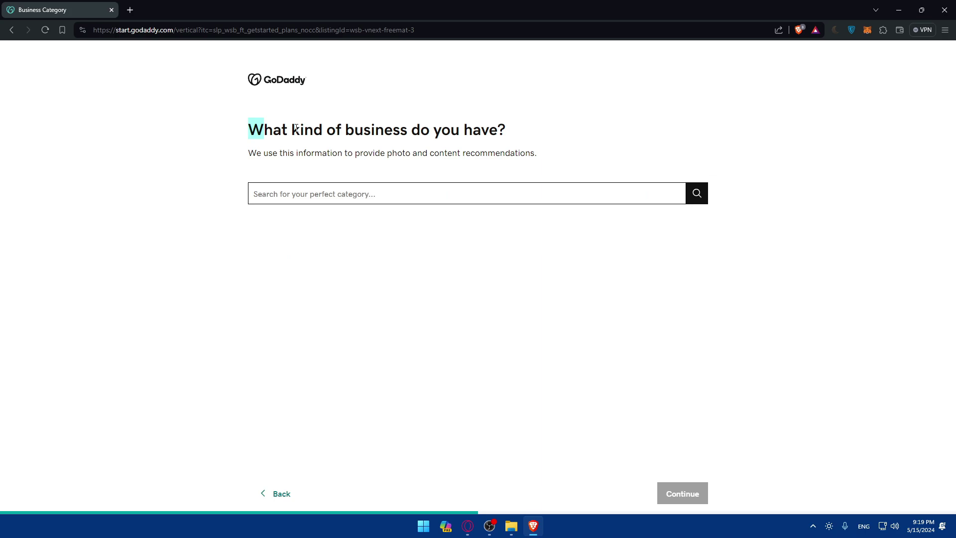
pyautogui.click(607, 131)
pyautogui.click(340, 197)
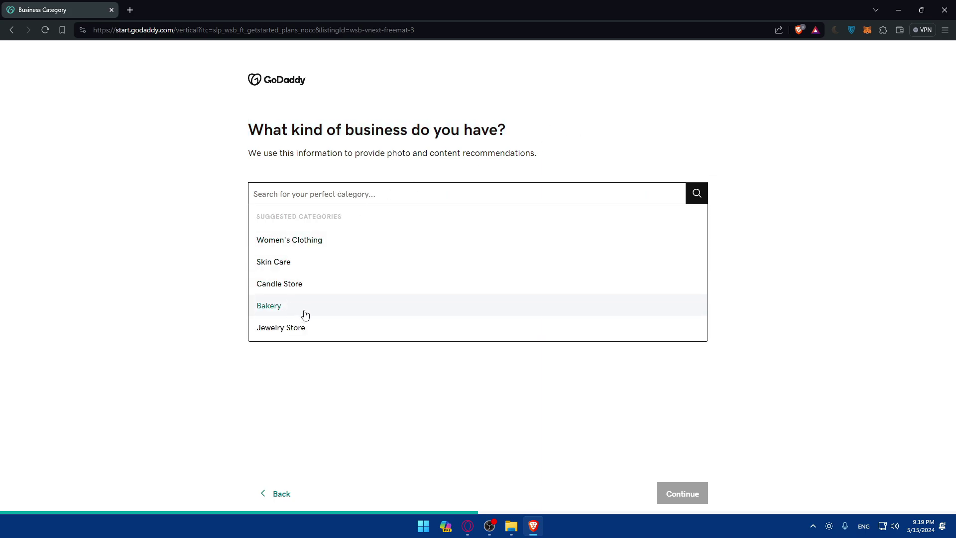
pyautogui.write('gaming')
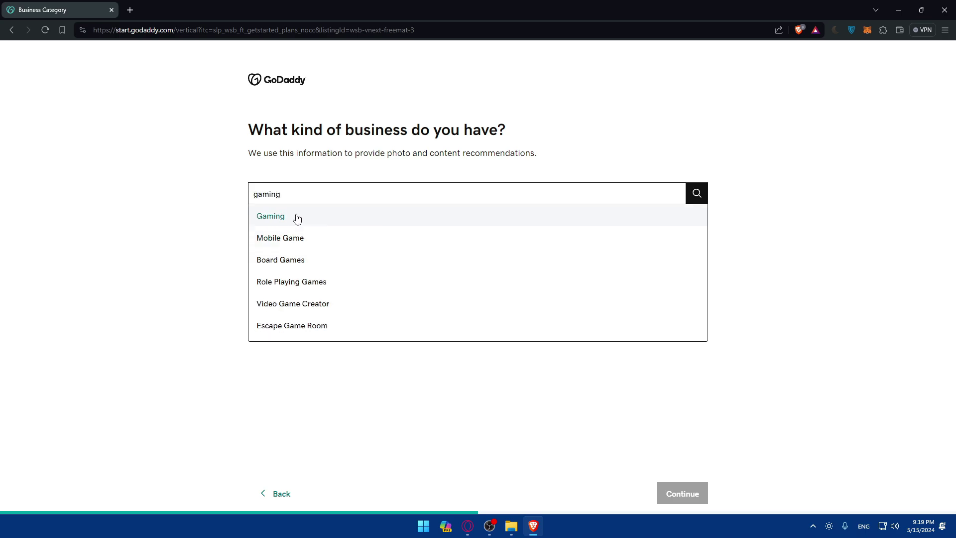
pyautogui.click(296, 218)
pyautogui.click(682, 494)
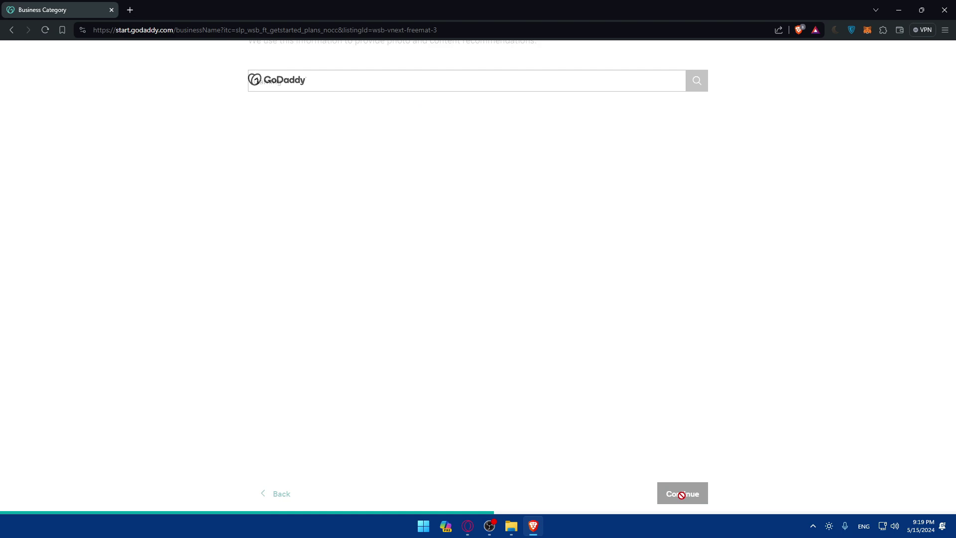
# Start entering 'Omix Gaming' as the business name
pyautogui.moveTo(242, 130); pyautogui.dragTo(577, 131)
pyautogui.click(611, 134)
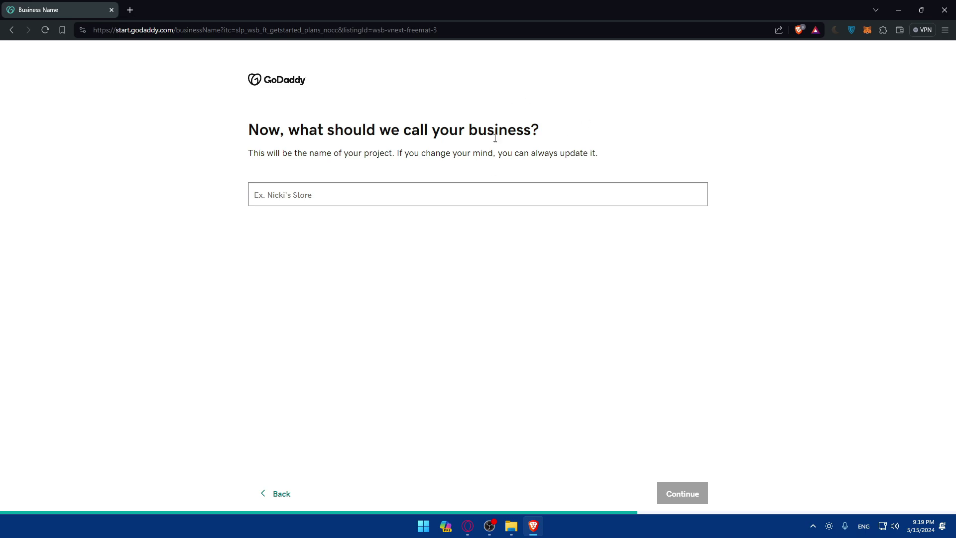
pyautogui.click(349, 195)
pyautogui.write('Omix Gaming')
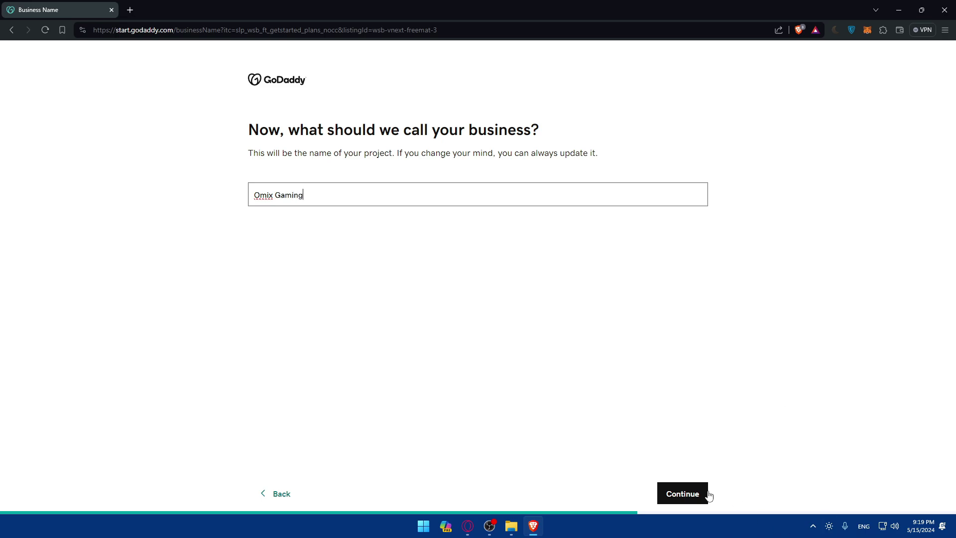
# Submit the business name and leave the physical address switched off
pyautogui.click(709, 495)
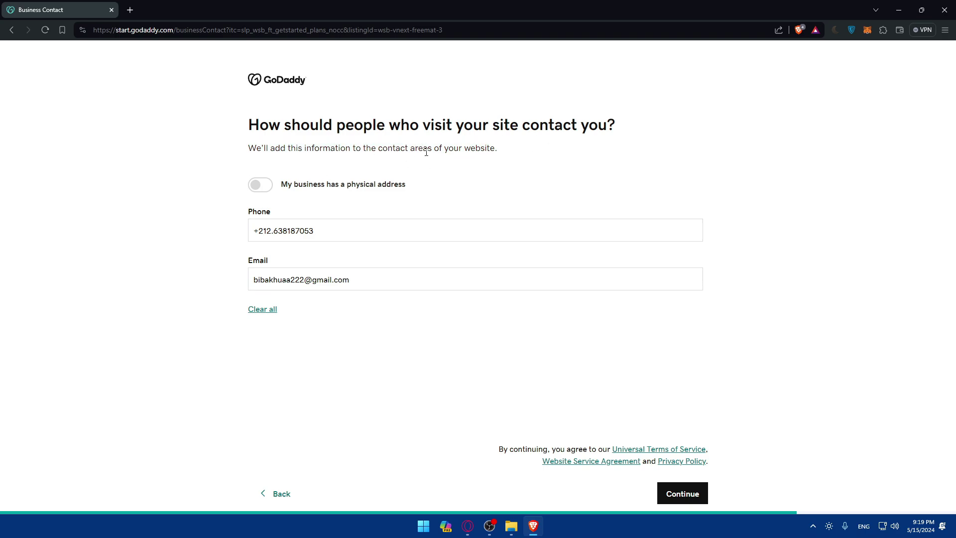
pyautogui.click(259, 185)
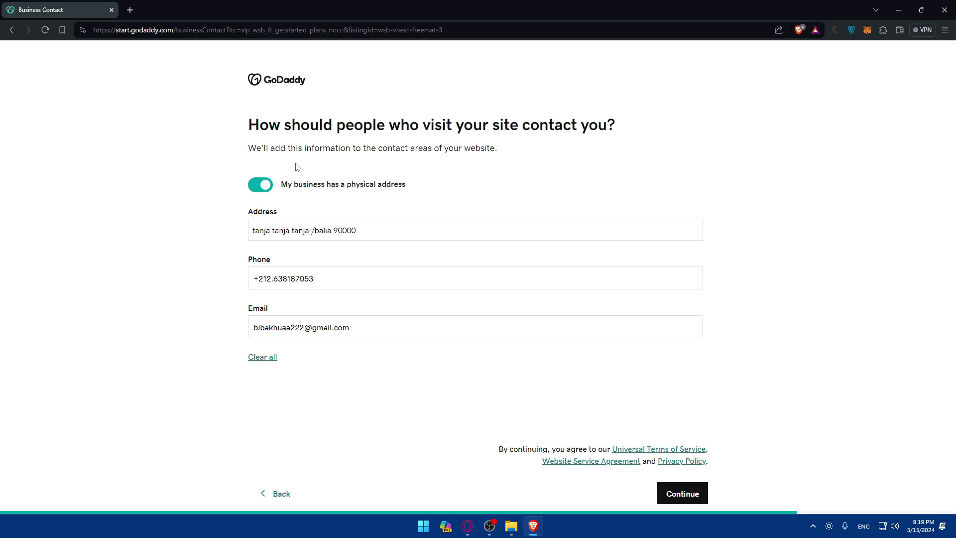
pyautogui.click(260, 189)
# Retype the contact phone number and continue to generate the site
pyautogui.moveTo(345, 225); pyautogui.dragTo(178, 231)
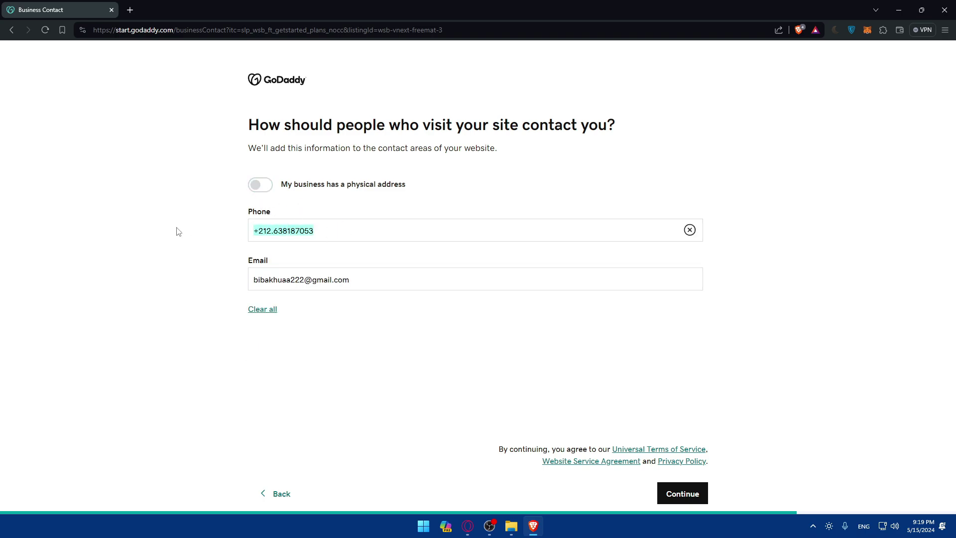
pyautogui.moveTo(380, 280); pyautogui.dragTo(119, 280)
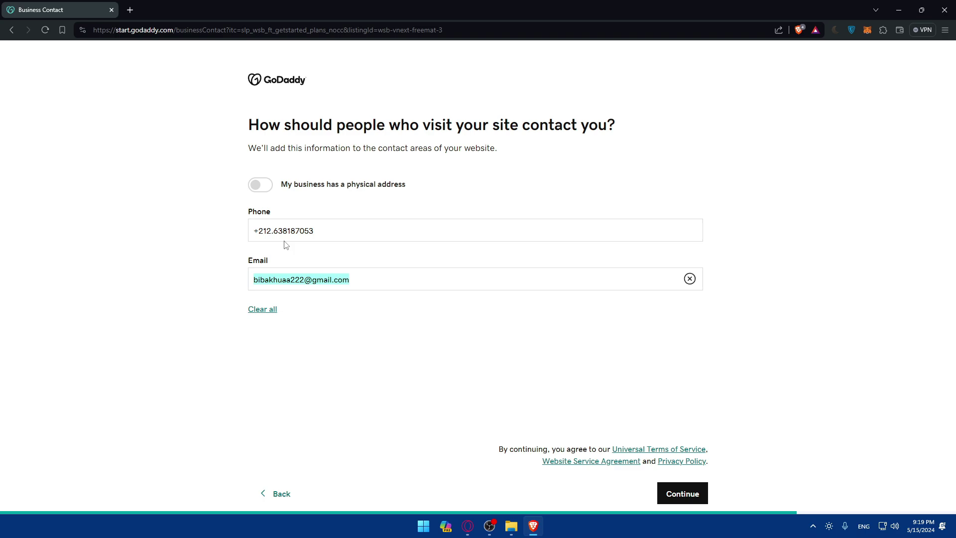
pyautogui.moveTo(337, 228); pyautogui.dragTo(179, 238)
pyautogui.click(169, 277)
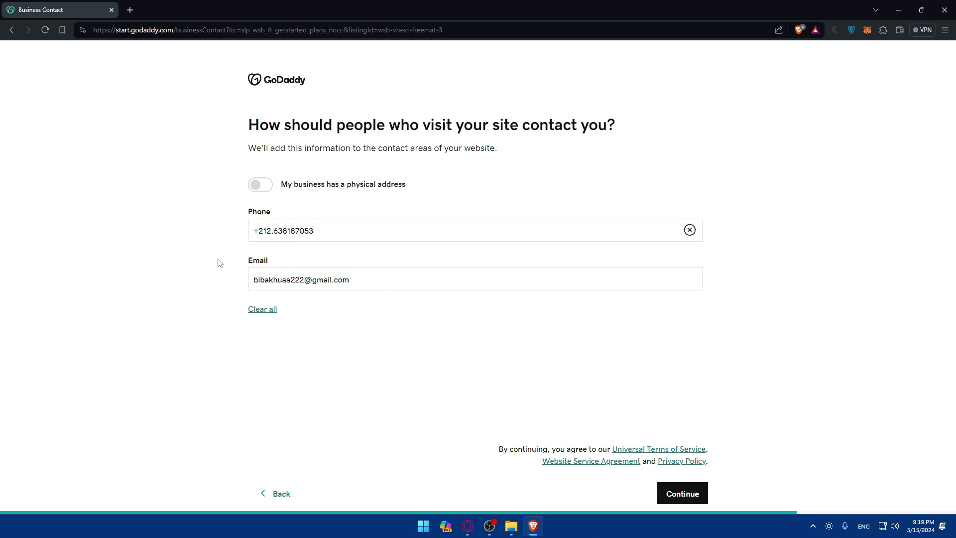
pyautogui.moveTo(350, 279); pyautogui.dragTo(169, 277)
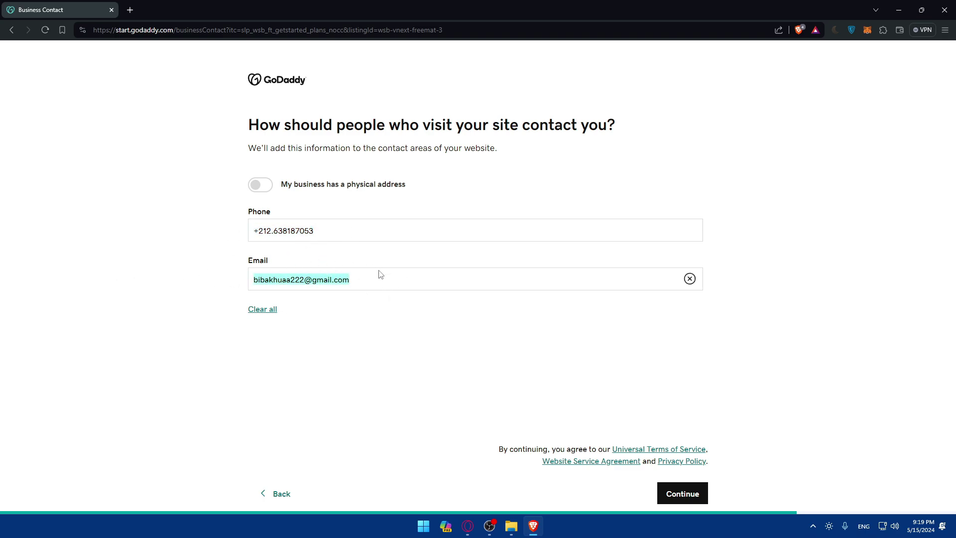
pyautogui.moveTo(315, 230); pyautogui.dragTo(189, 234)
pyautogui.moveTo(388, 281); pyautogui.dragTo(273, 264)
pyautogui.moveTo(371, 232); pyautogui.dragTo(132, 235)
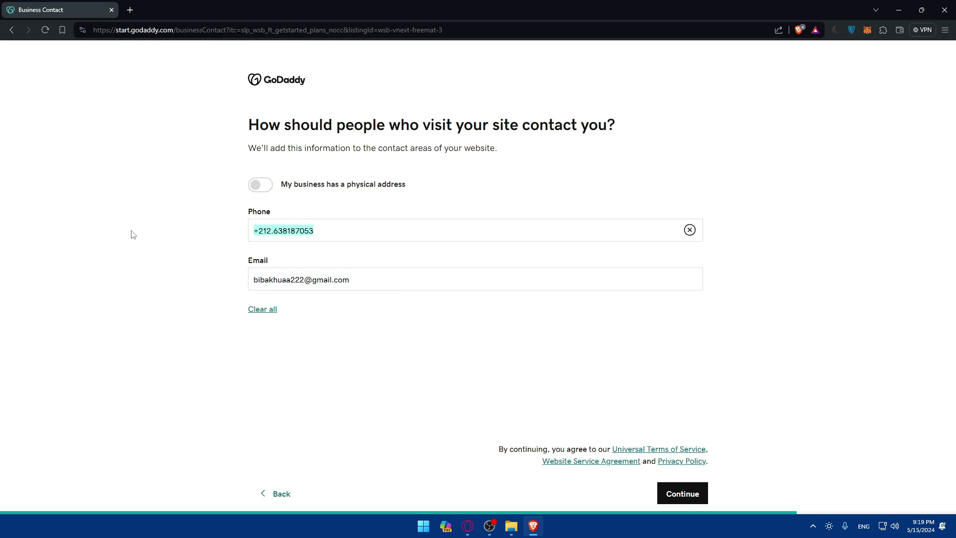
pyautogui.moveTo(345, 232); pyautogui.dragTo(114, 234)
pyautogui.write('07')
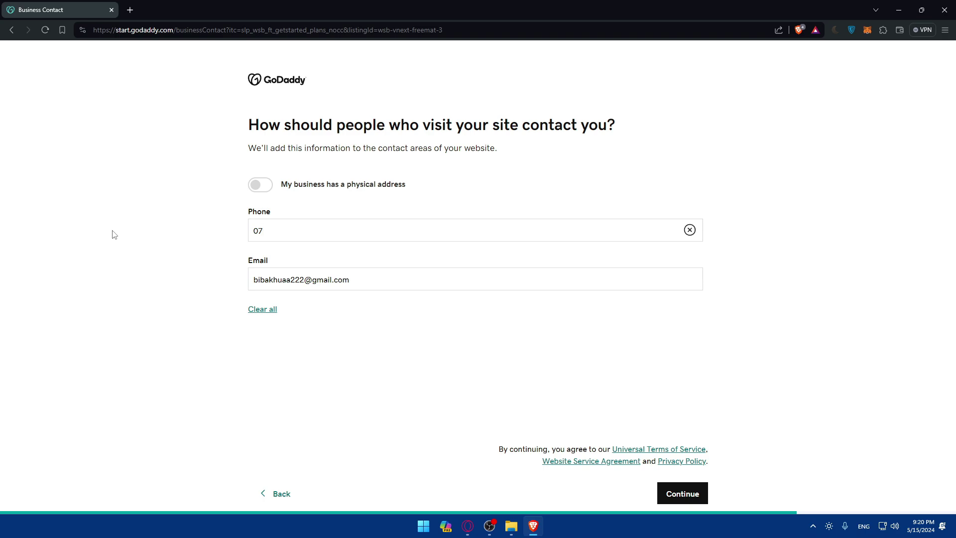
pyautogui.press('BackSpace')
pyautogui.write('21')
pyautogui.press('BackSpace')
pyautogui.press('BackSpace')
pyautogui.press('BackSpace')
pyautogui.press('BackSpace')
pyautogui.press('BackSpace')
pyautogui.press('BackSpace')
pyautogui.click(682, 492)
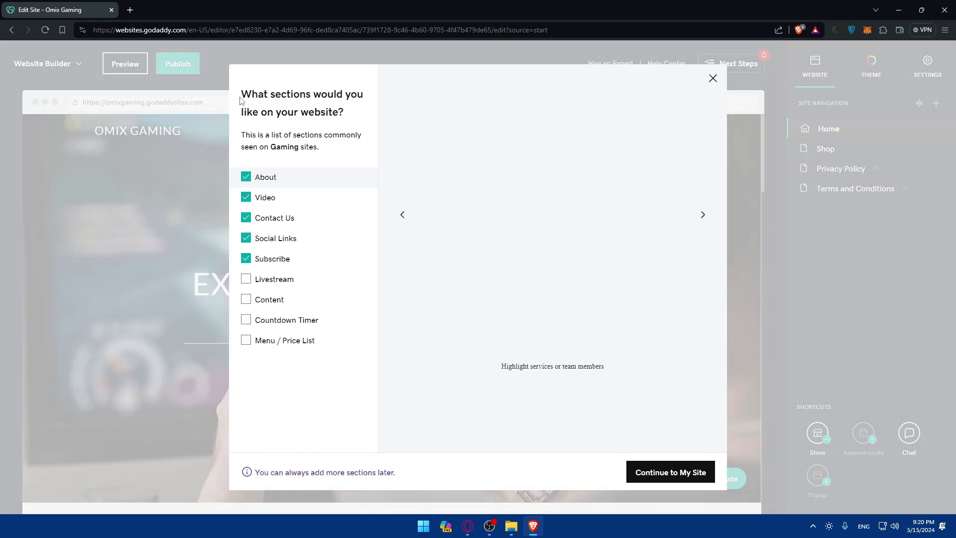
# Keep About, Contact Us and Social Links, leaving the Video section out
pyautogui.moveTo(240, 100); pyautogui.dragTo(408, 97)
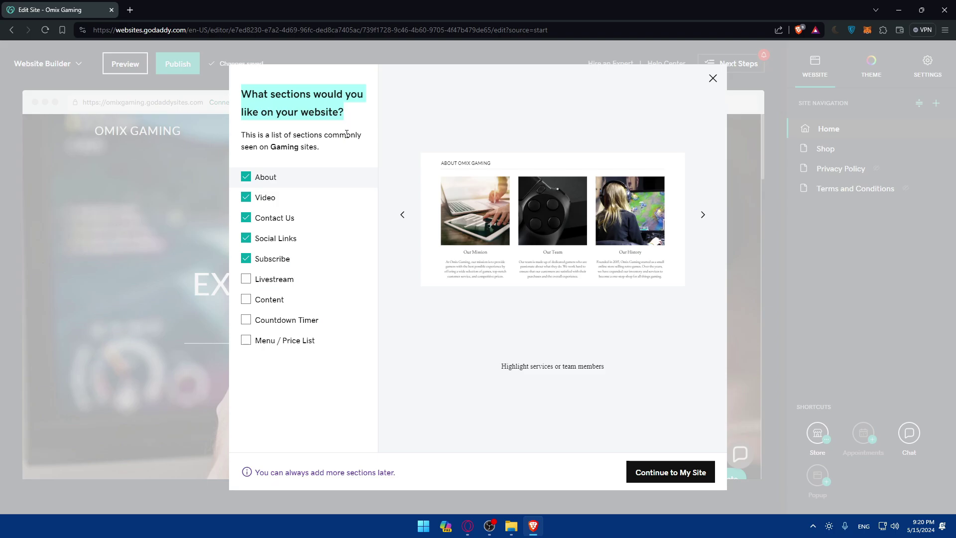
pyautogui.click(355, 117)
pyautogui.moveTo(236, 140); pyautogui.dragTo(340, 136)
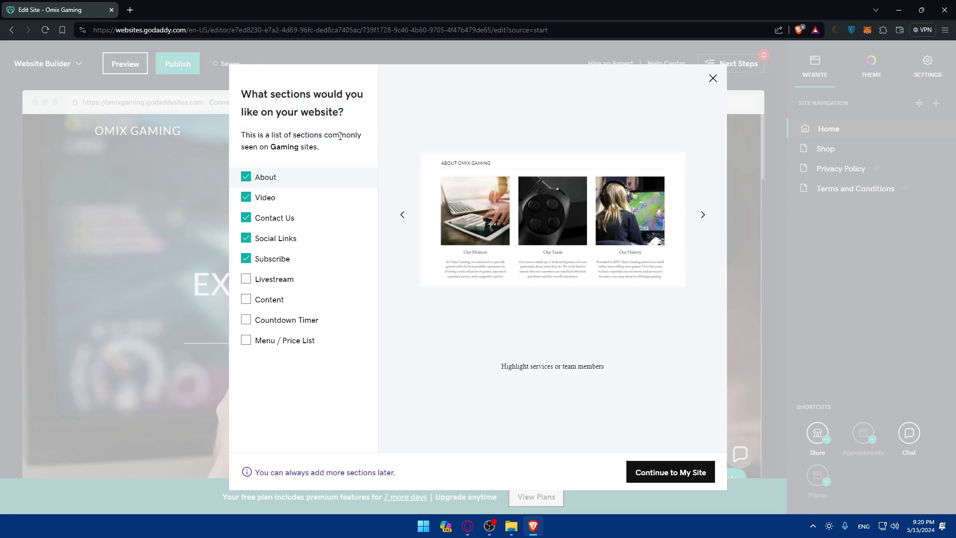
pyautogui.moveTo(313, 182)
pyautogui.click(246, 177)
pyautogui.click(360, 197)
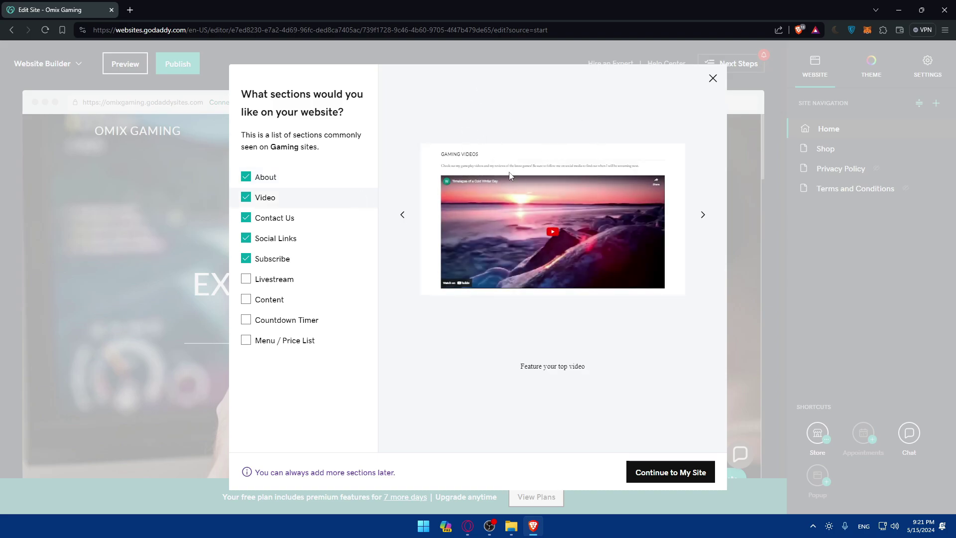
pyautogui.click(246, 197)
pyautogui.click(359, 217)
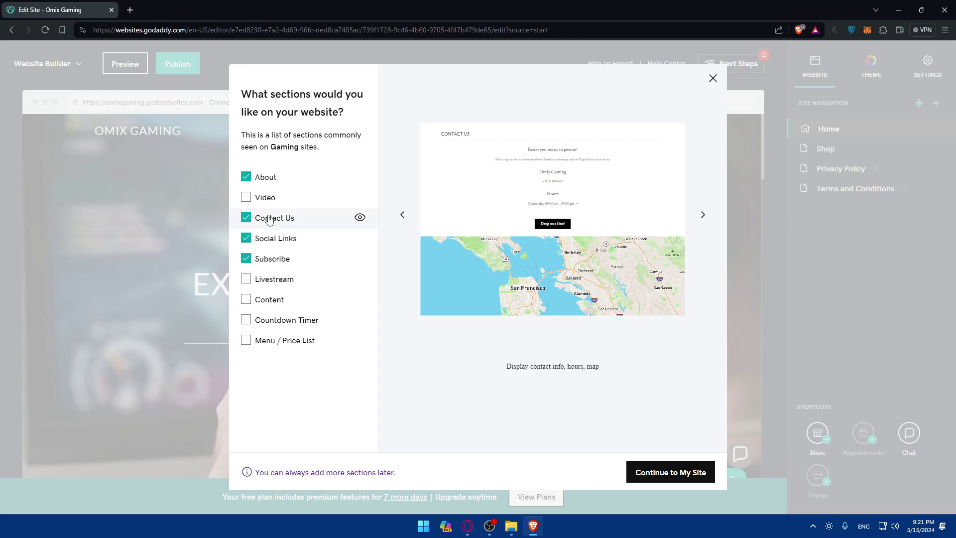
pyautogui.click(293, 240)
pyautogui.click(309, 245)
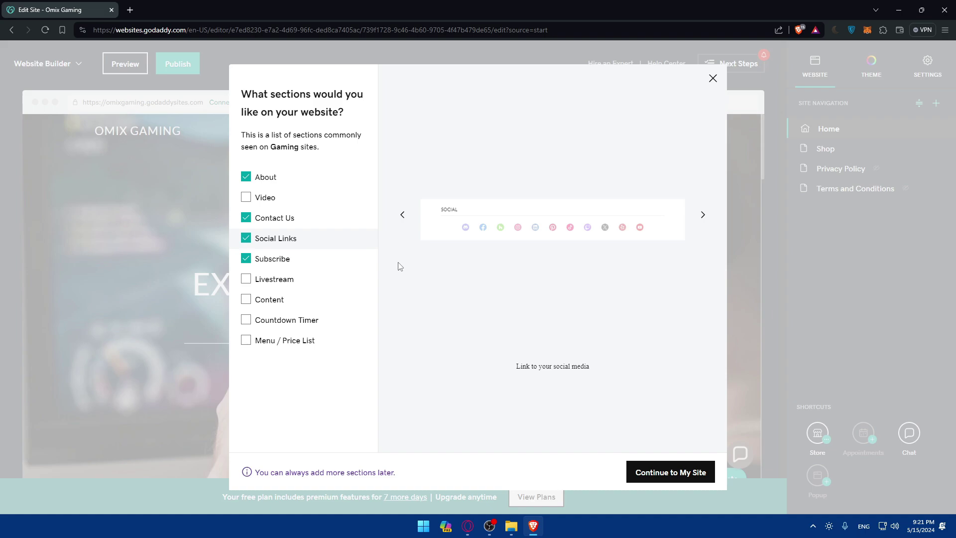
# Add Livestream and Content, skip Countdown Timer and Menu / Price List, and confirm
pyautogui.click(358, 258)
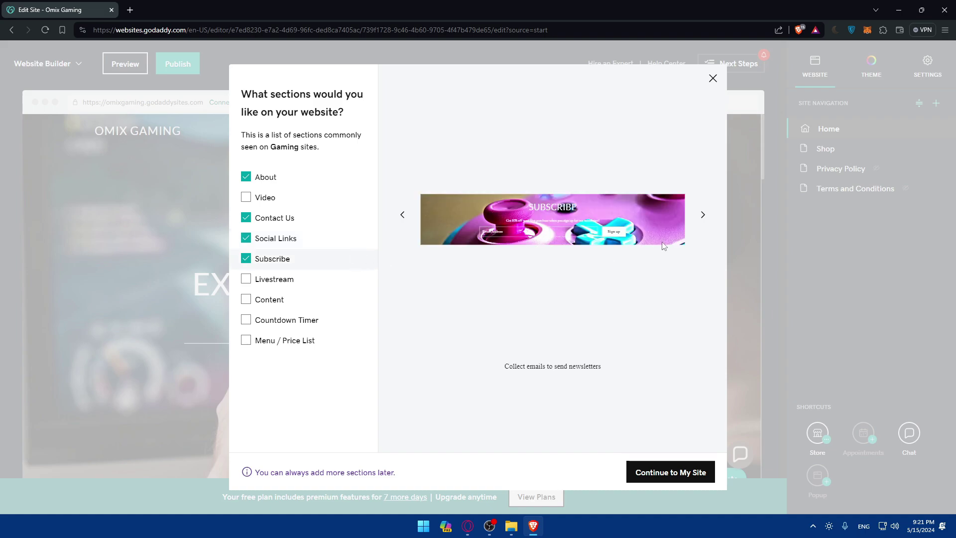
pyautogui.click(361, 280)
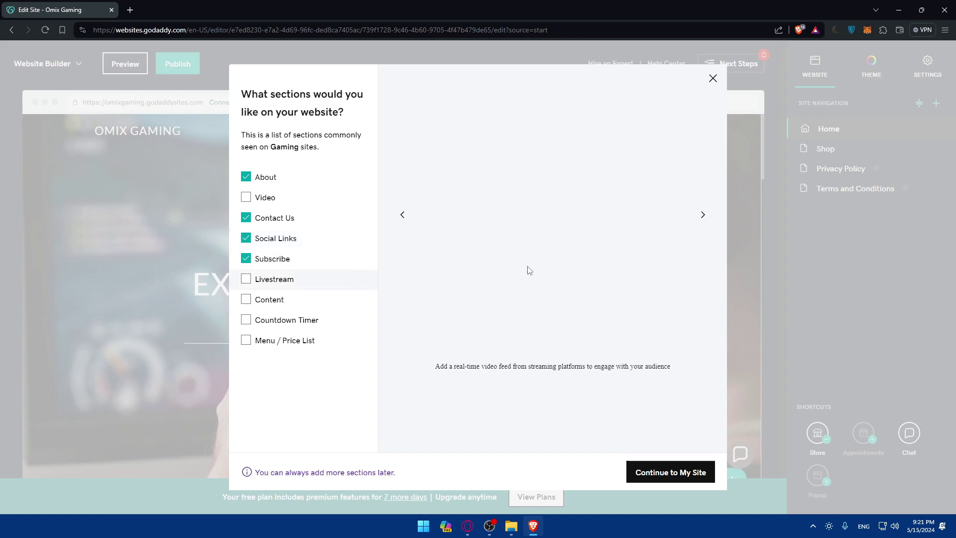
pyautogui.click(248, 279)
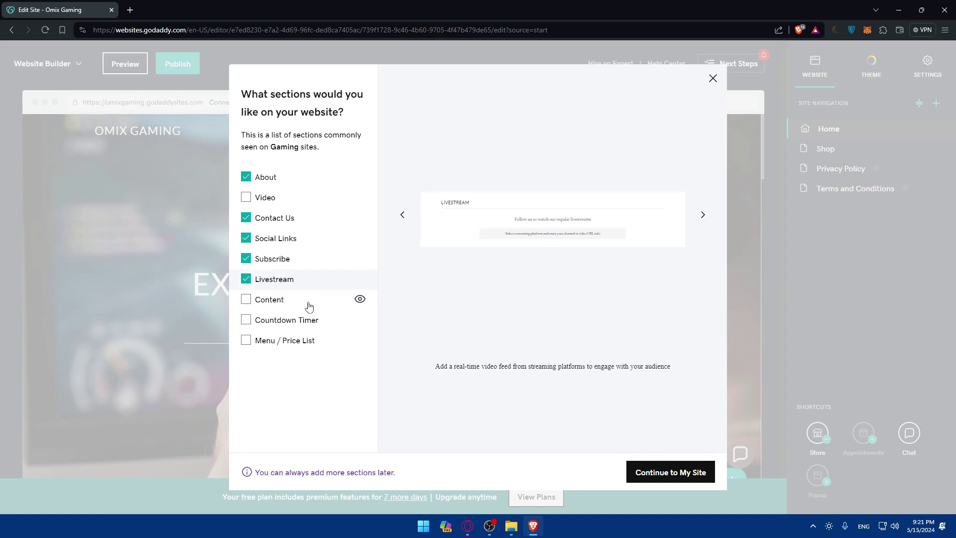
pyautogui.click(359, 299)
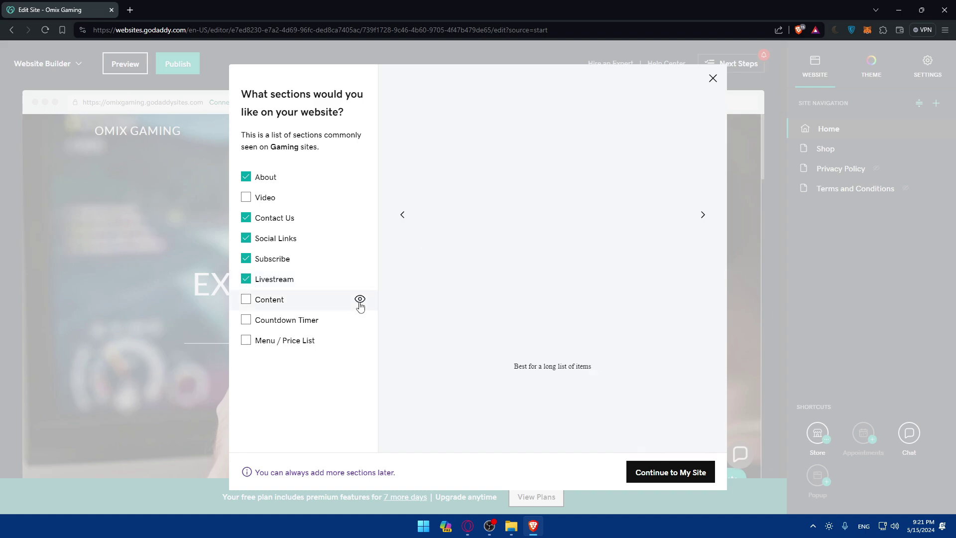
pyautogui.click(247, 303)
pyautogui.click(292, 324)
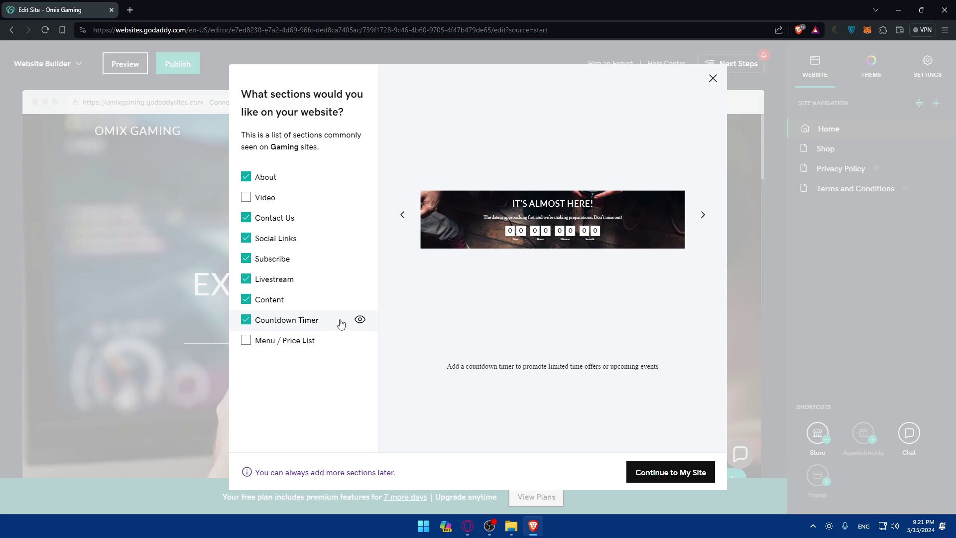
pyautogui.click(246, 319)
pyautogui.click(298, 344)
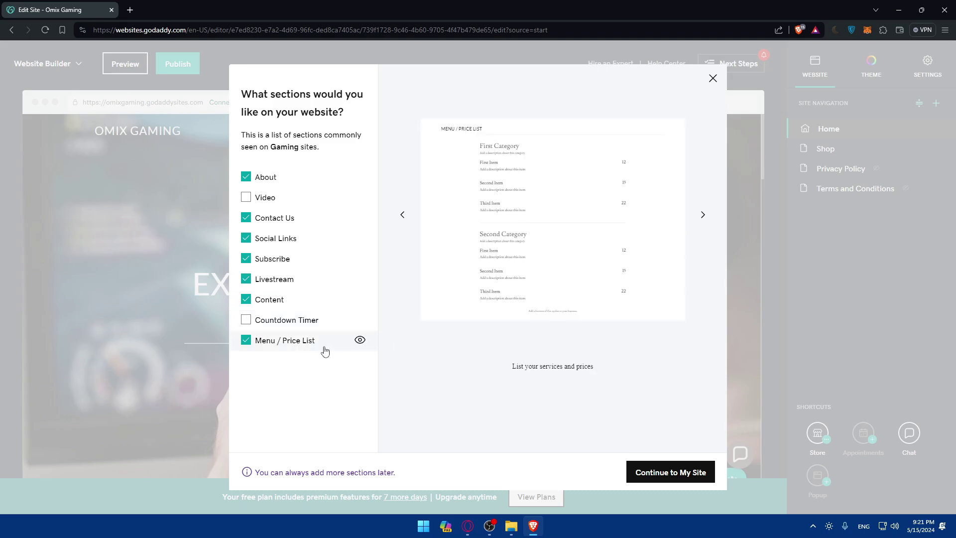
pyautogui.click(246, 340)
pyautogui.click(658, 472)
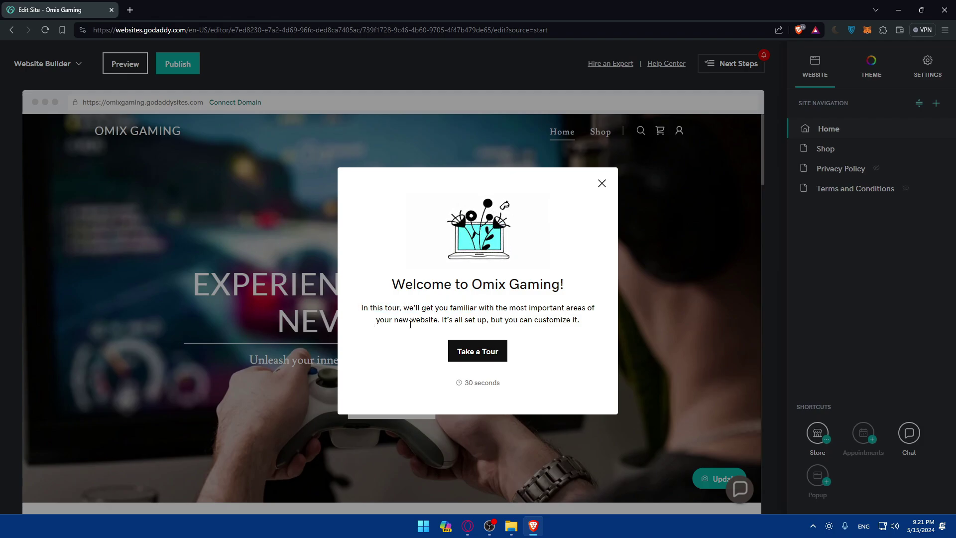
# Take the editor tour through the colour, sections and pages tips to publishing
pyautogui.click(478, 354)
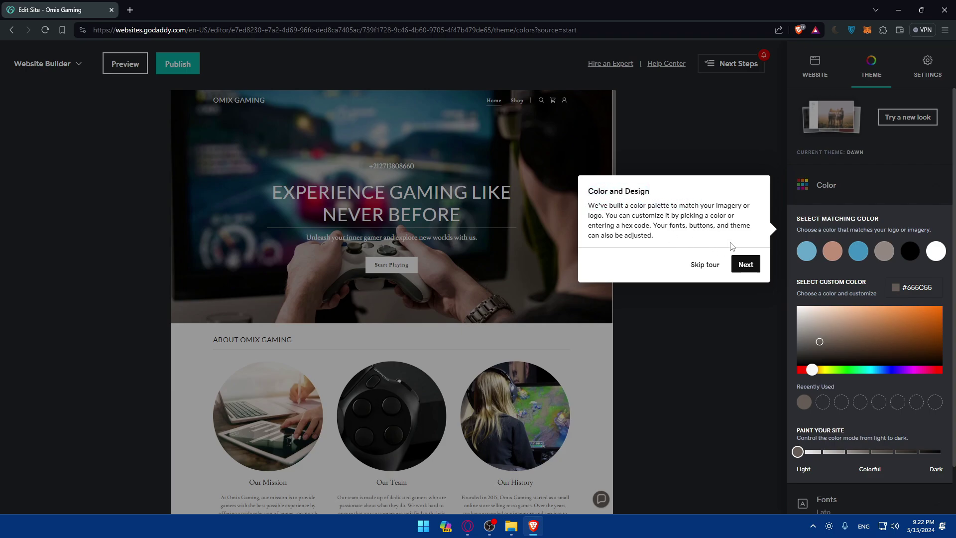
pyautogui.click(746, 263)
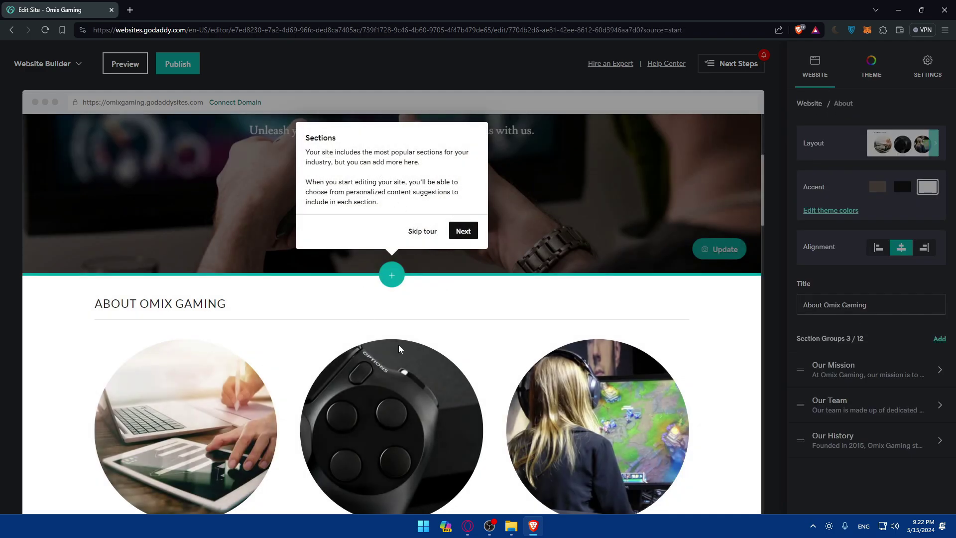
pyautogui.click(463, 230)
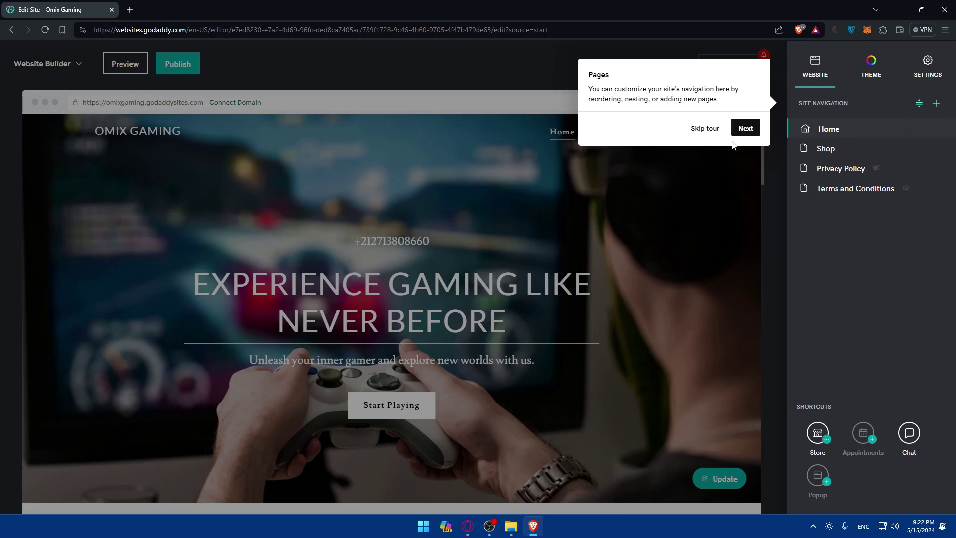
pyautogui.click(745, 128)
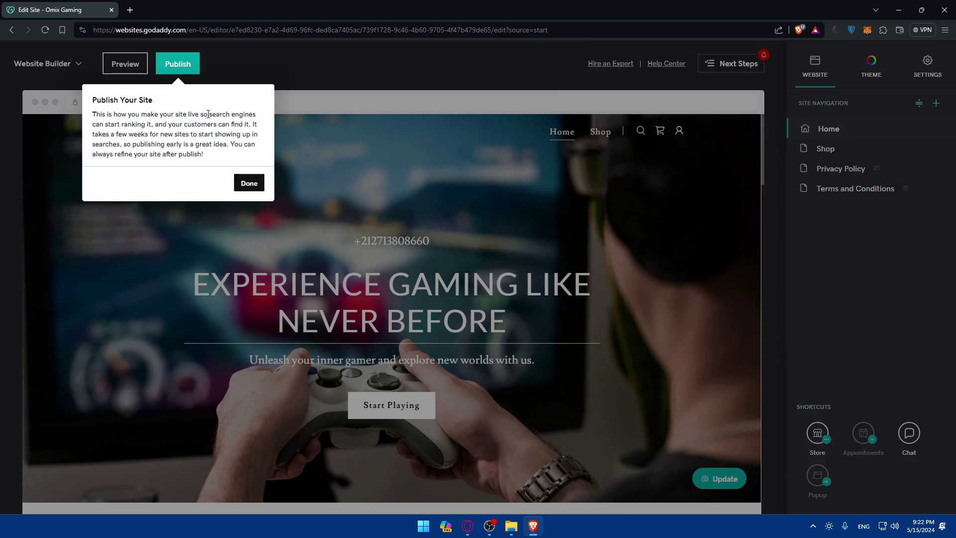
# Finish the tour and scroll through the home page canvas
pyautogui.click(249, 183)
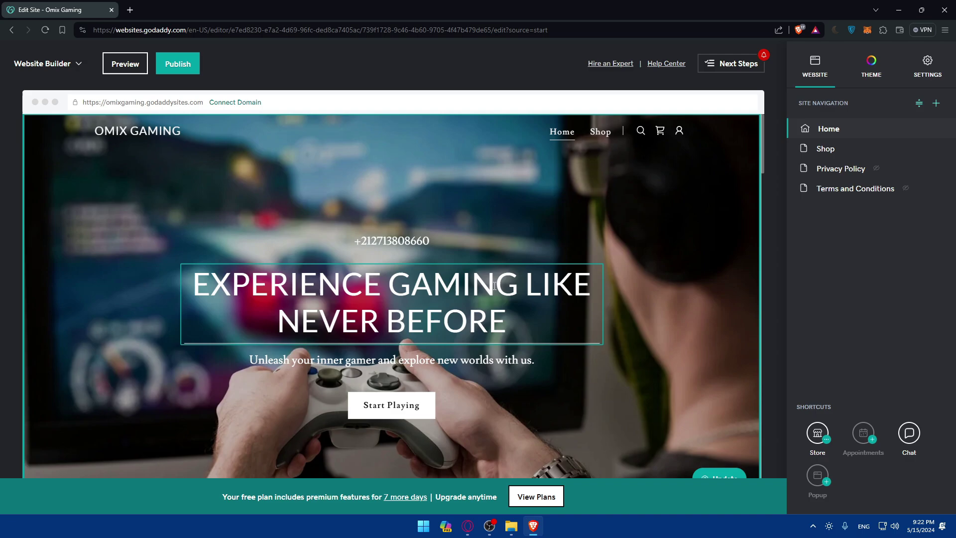
pyautogui.scroll(-15, 494, 286)
pyautogui.scroll(8, 495, 282)
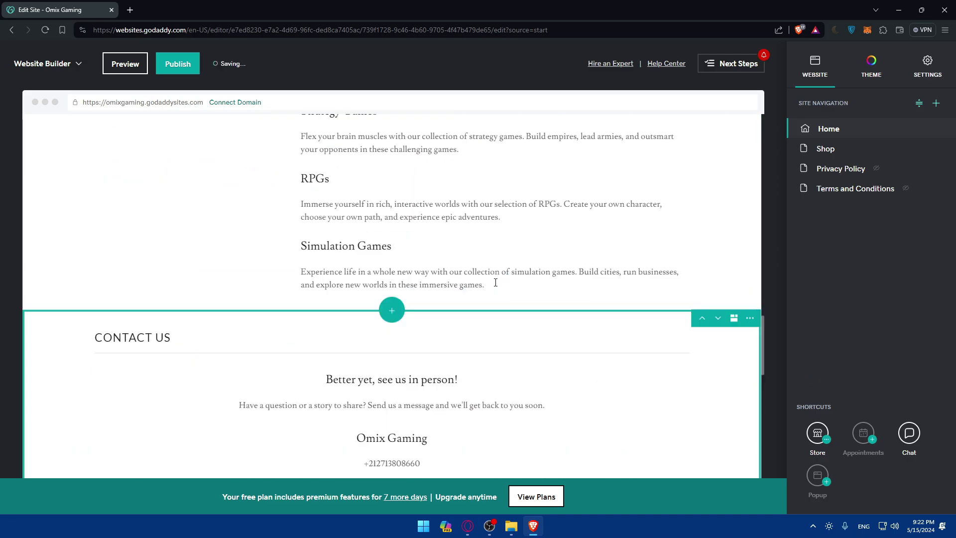
pyautogui.scroll(5, 496, 283)
pyautogui.scroll(-1, 496, 282)
pyautogui.scroll(5, 497, 282)
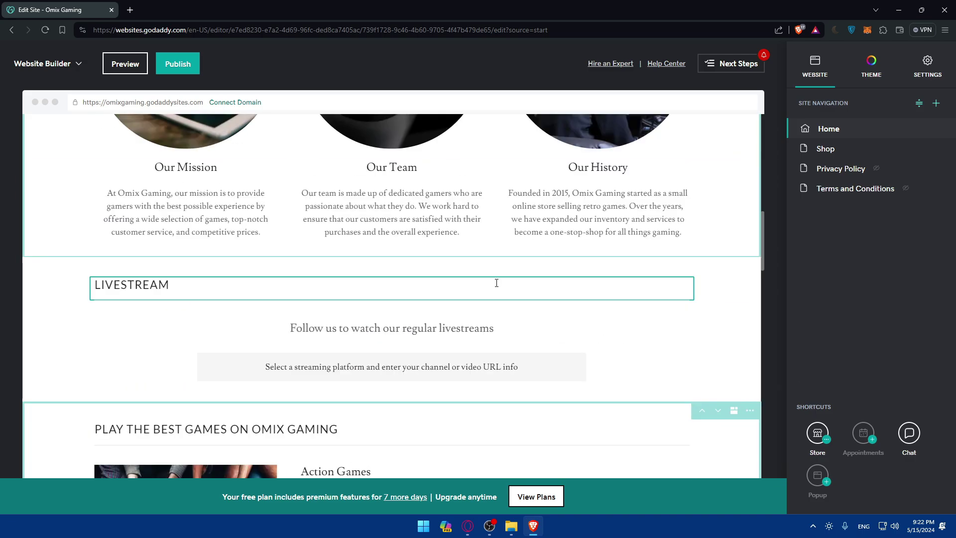
pyautogui.scroll(5, 495, 283)
pyautogui.scroll(-14, 496, 283)
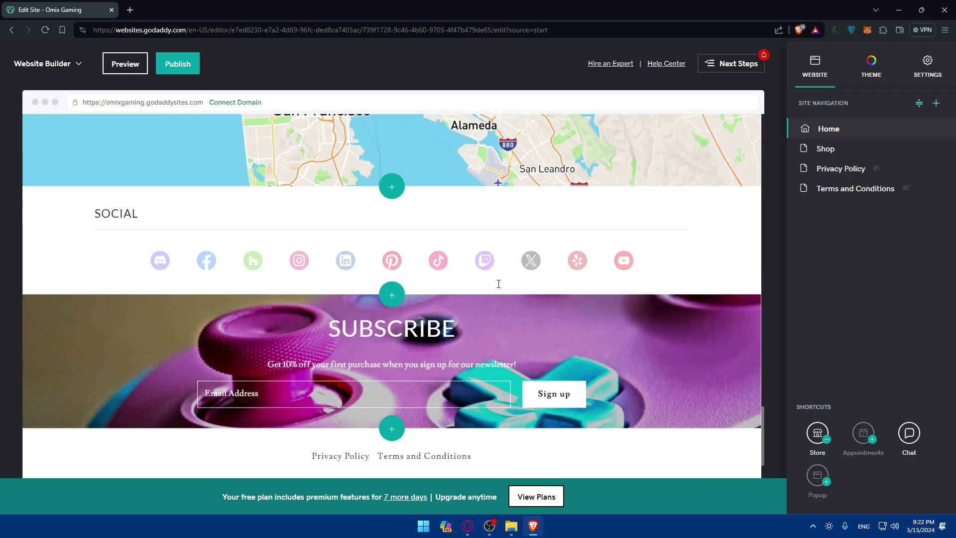
pyautogui.scroll(11, 499, 284)
# Try adding a new page, then close the premium upgrade prompt
pyautogui.click(935, 104)
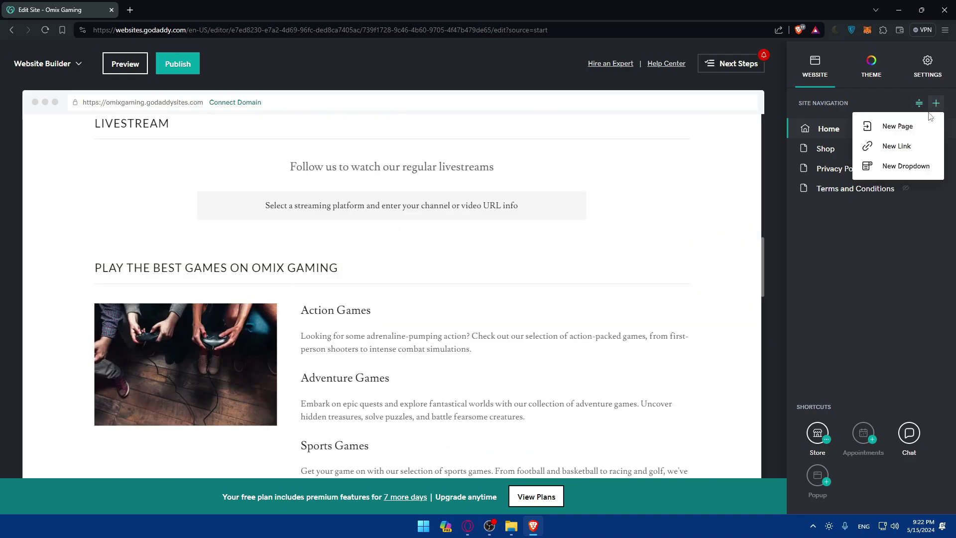
pyautogui.click(913, 128)
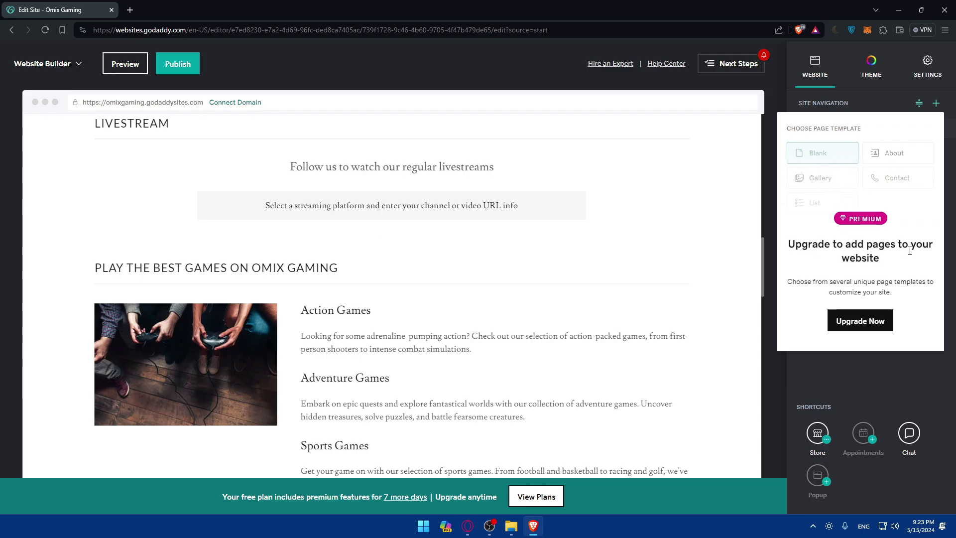
pyautogui.click(923, 356)
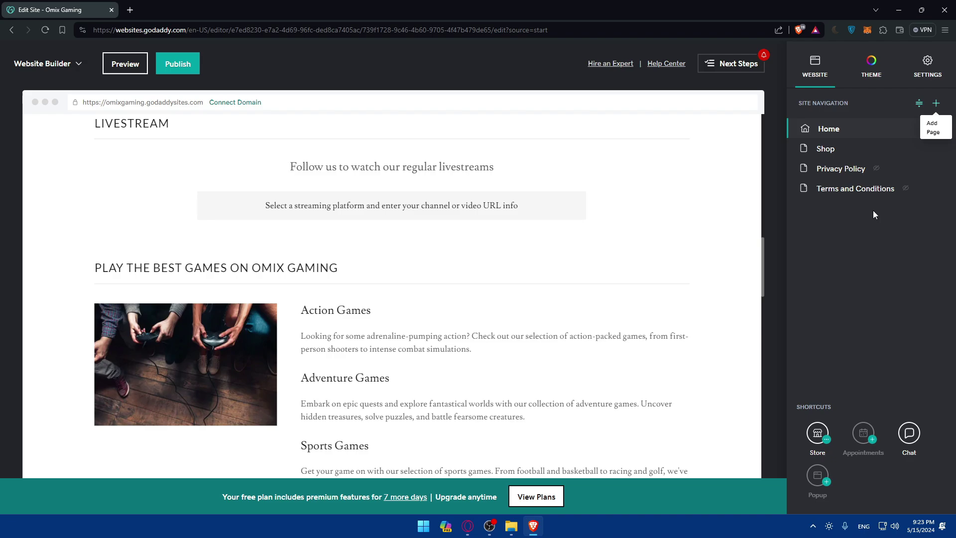
# Choose Add Product from the Store quick options and let the blank form load
pyautogui.click(826, 439)
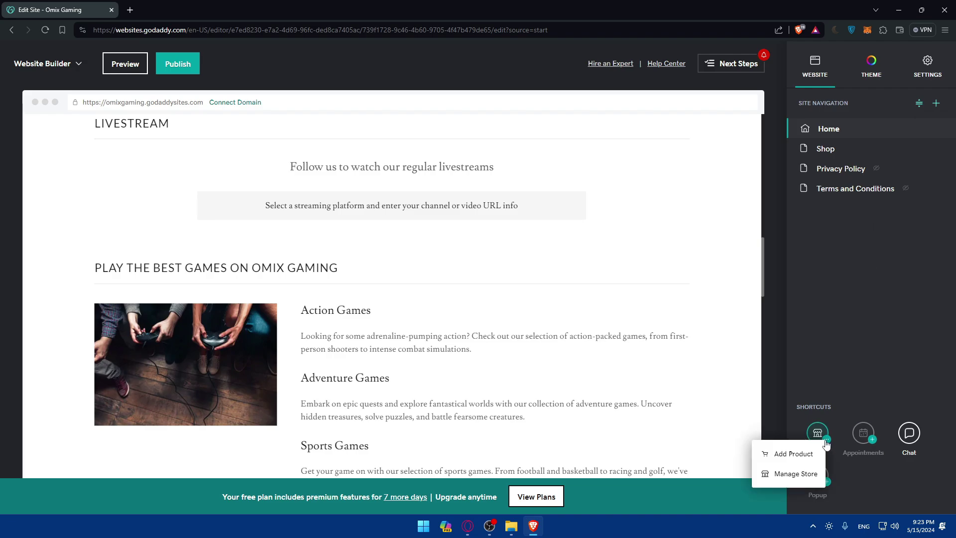
pyautogui.click(799, 454)
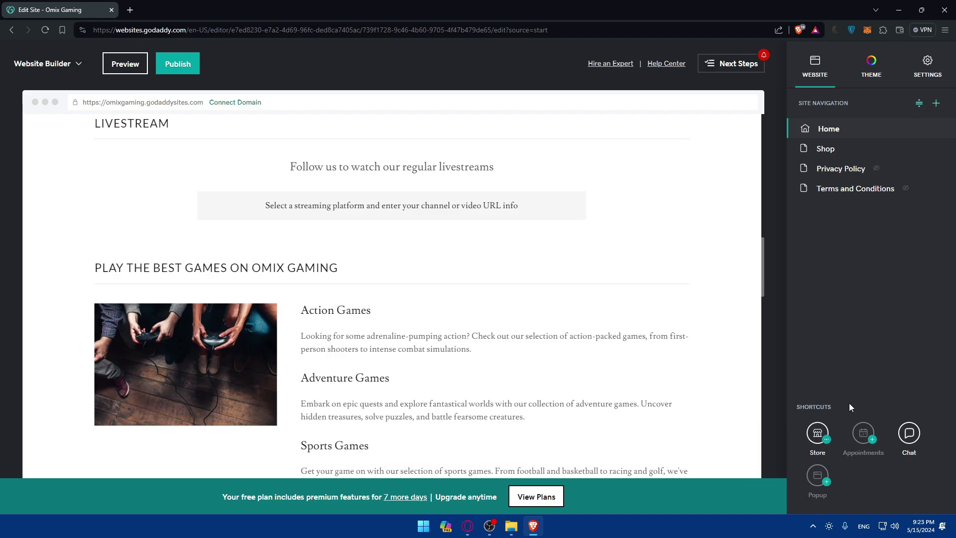
pyautogui.click(808, 435)
pyautogui.click(793, 448)
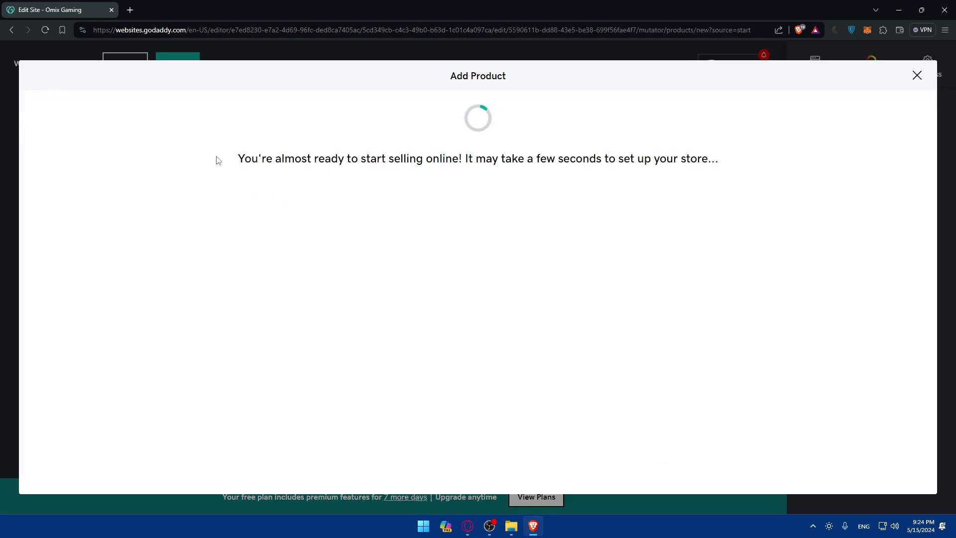
pyautogui.moveTo(224, 160); pyautogui.dragTo(692, 152)
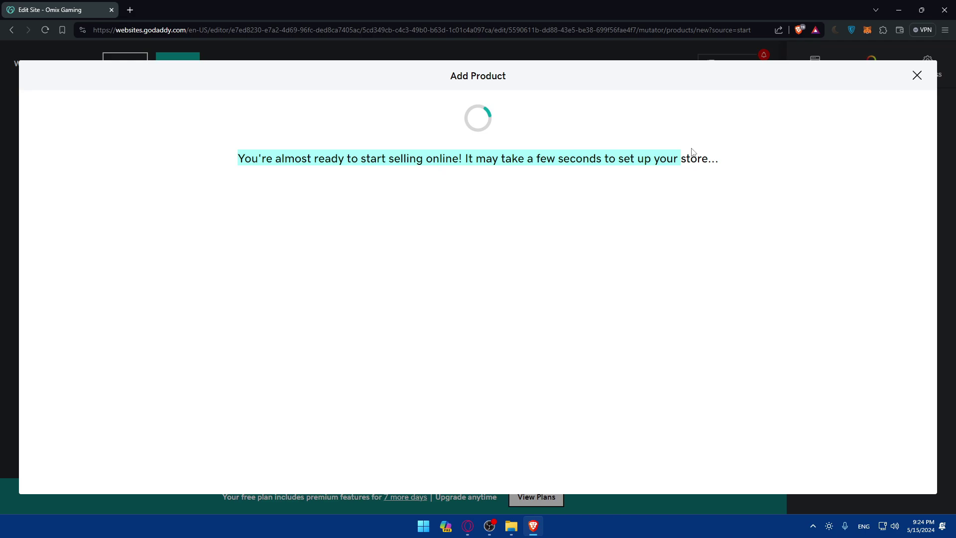
pyautogui.click(709, 155)
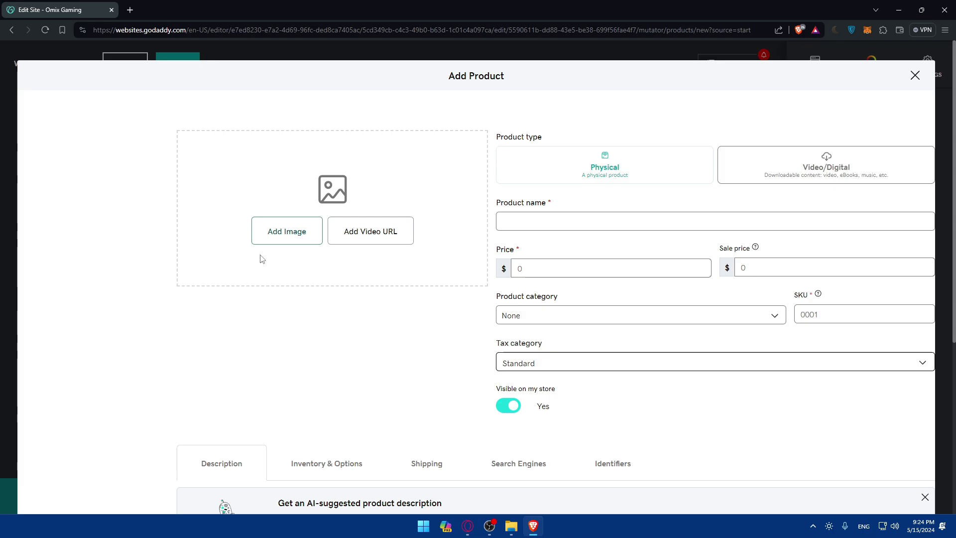
# Upload the panda wallpaper from the computer as the new product's picture
pyautogui.click(271, 236)
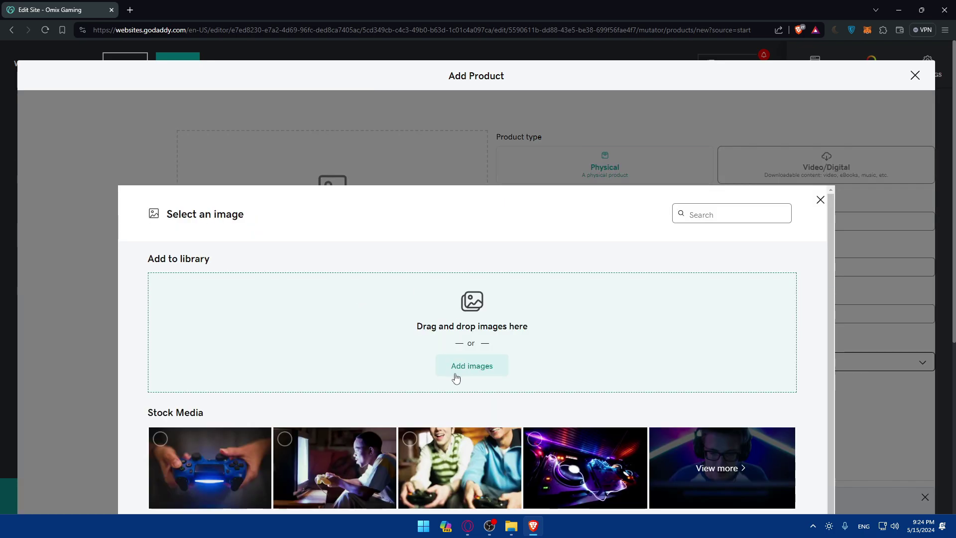
pyautogui.click(485, 373)
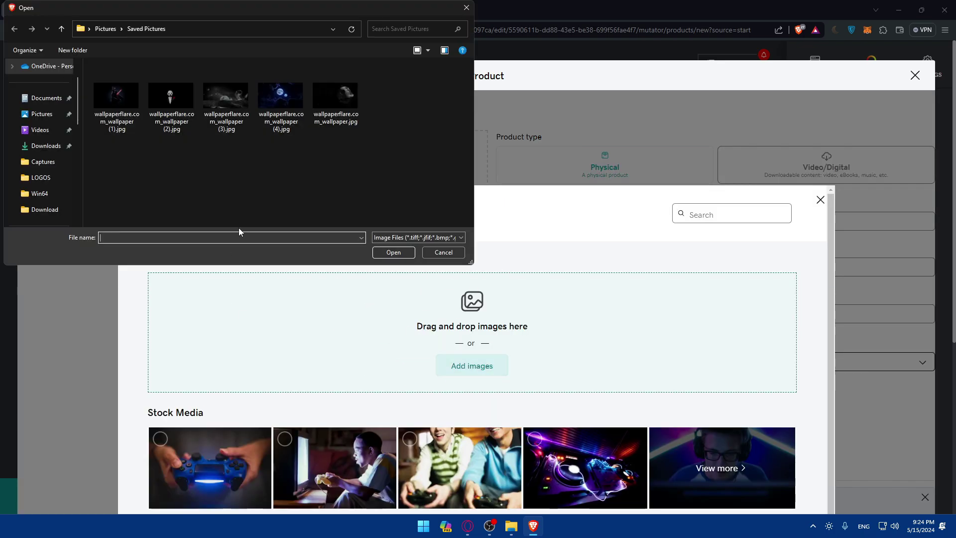
pyautogui.doubleClick(184, 94)
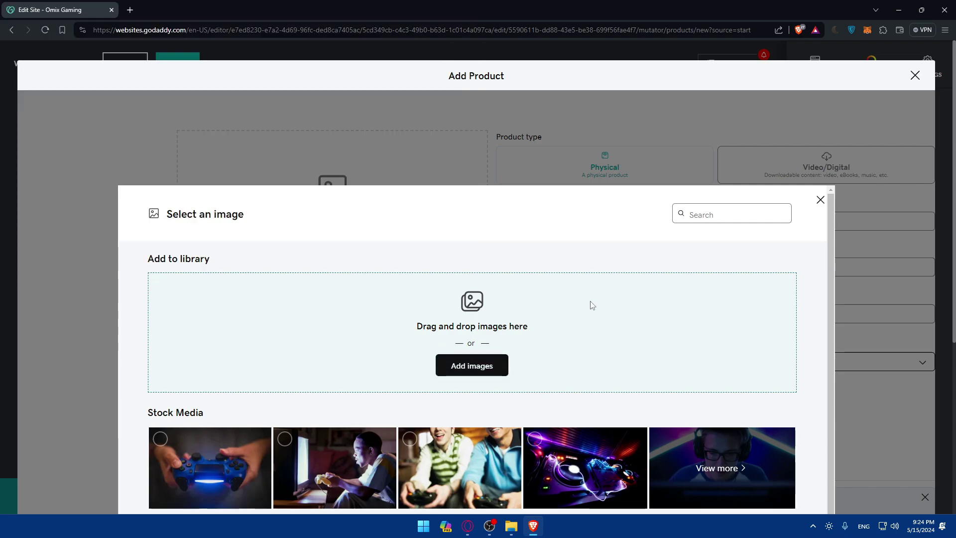
pyautogui.scroll(-3, 469, 318)
pyautogui.scroll(-4, 468, 302)
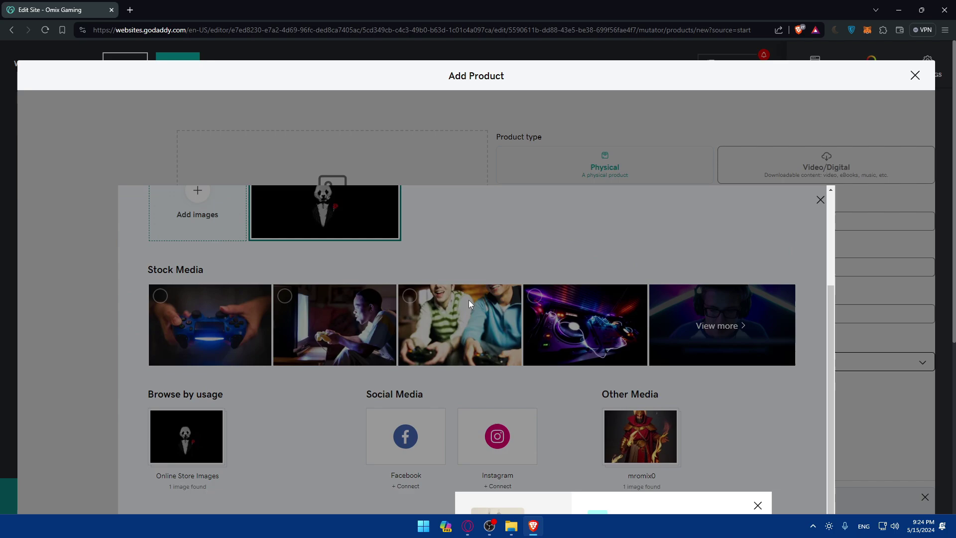
# Apply the uploaded panda image to the product and make it a Video/Digital item
pyautogui.scroll(-3, 498, 388)
pyautogui.scroll(-4, 667, 341)
pyautogui.click(769, 494)
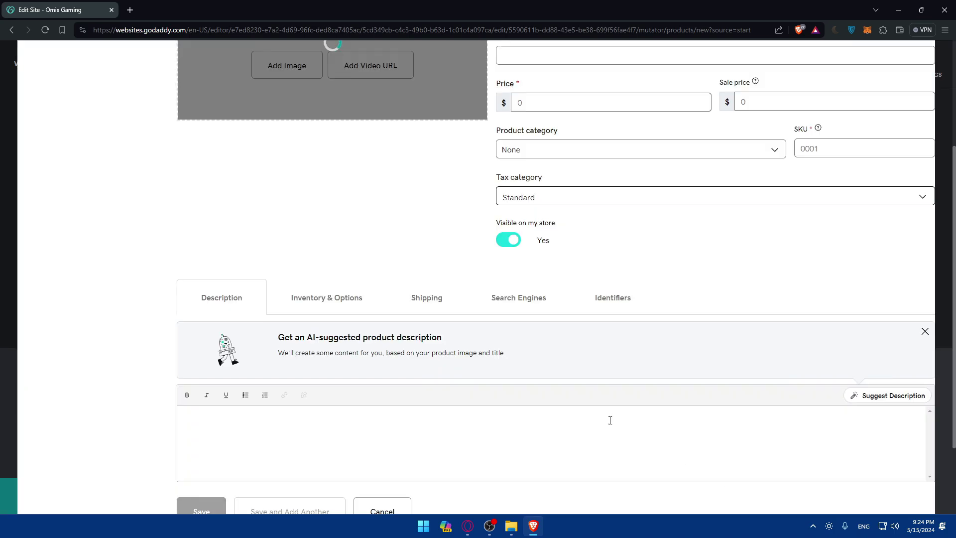
pyautogui.click(781, 166)
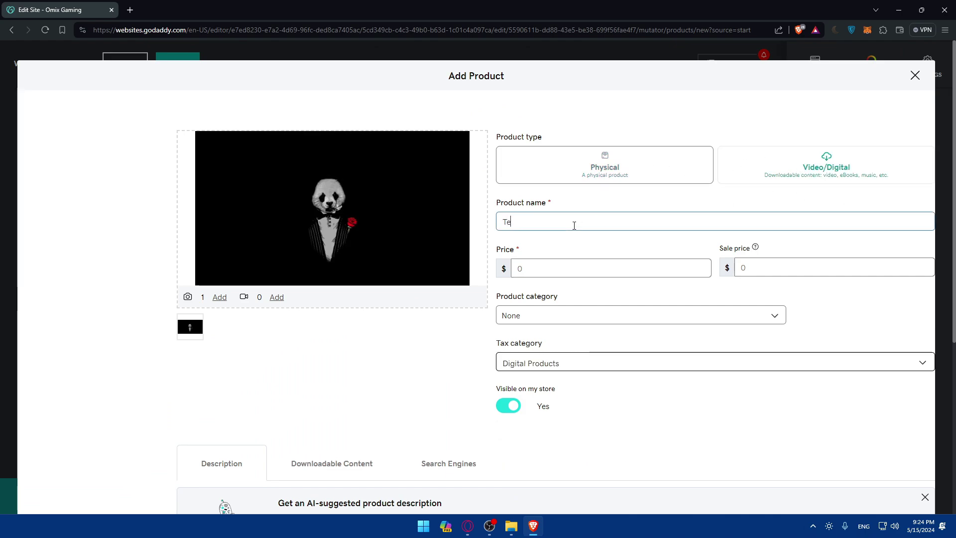
# Set the price to 10 and look over the category choices and sale price explanation
pyautogui.write('10')
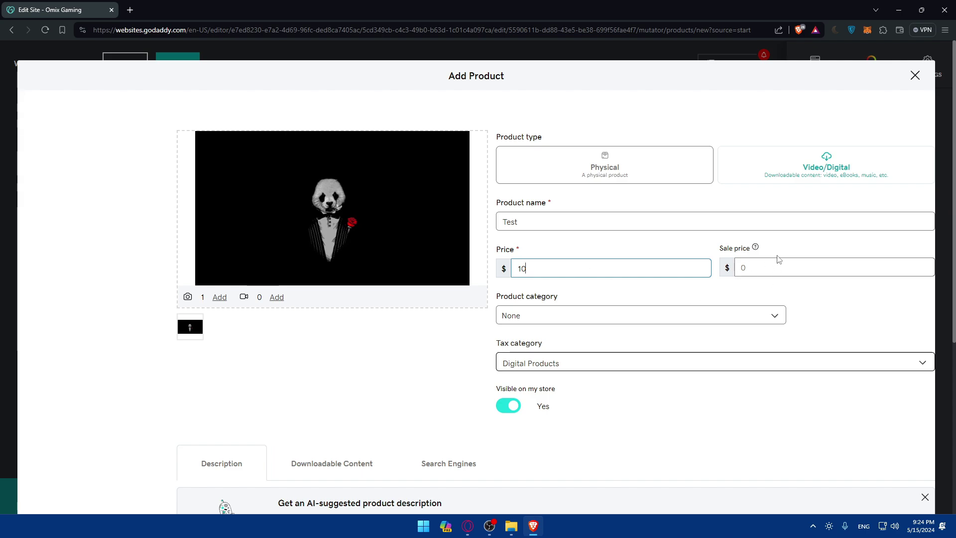
pyautogui.click(580, 318)
pyautogui.click(718, 269)
pyautogui.click(755, 248)
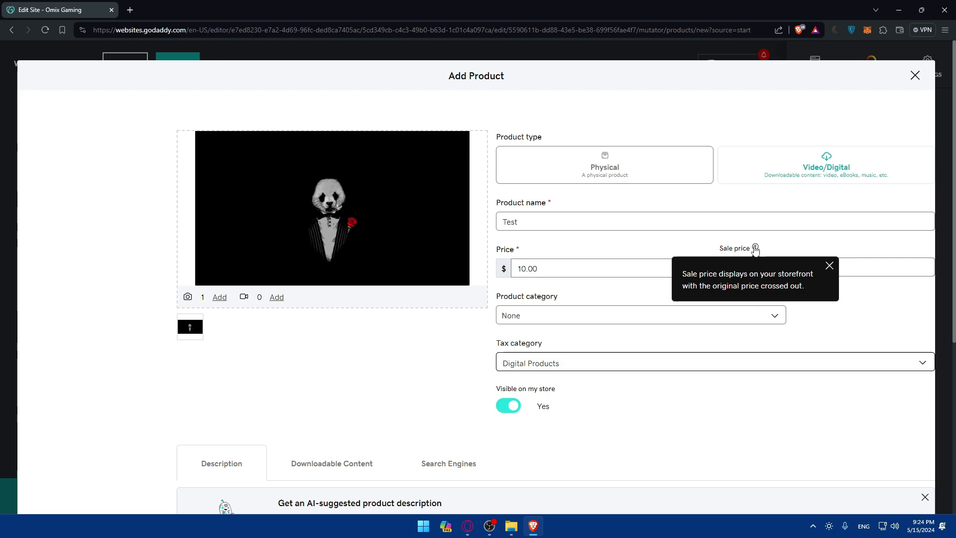
pyautogui.click(755, 249)
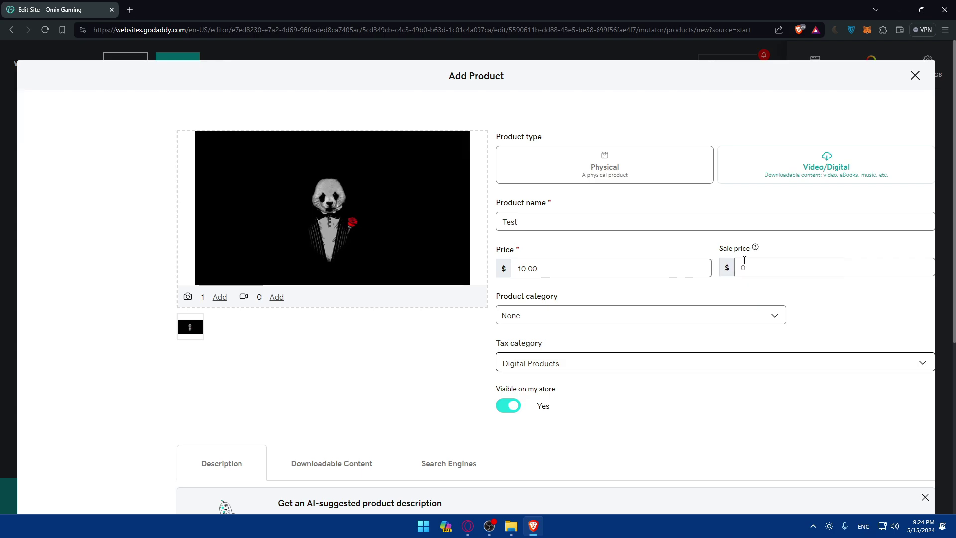
pyautogui.click(526, 315)
pyautogui.click(752, 350)
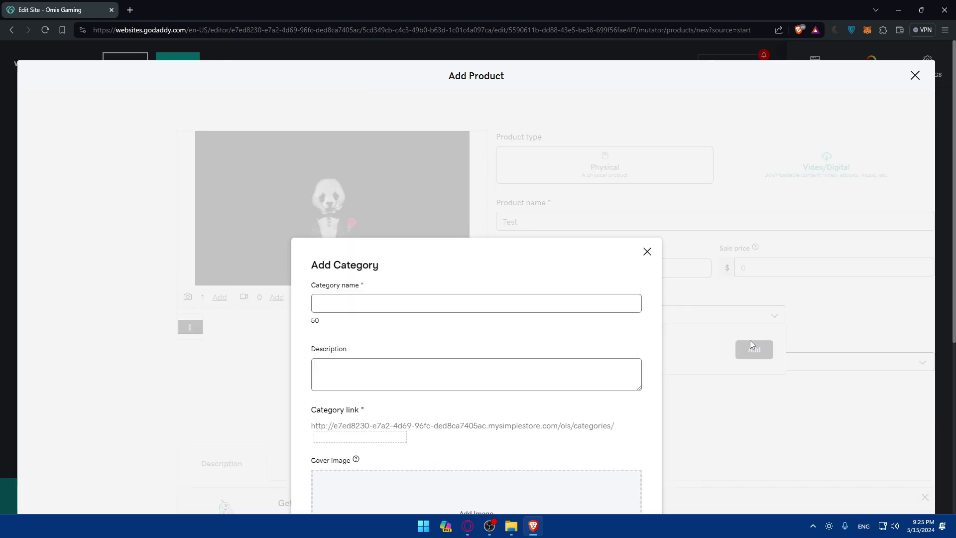
pyautogui.write('test')
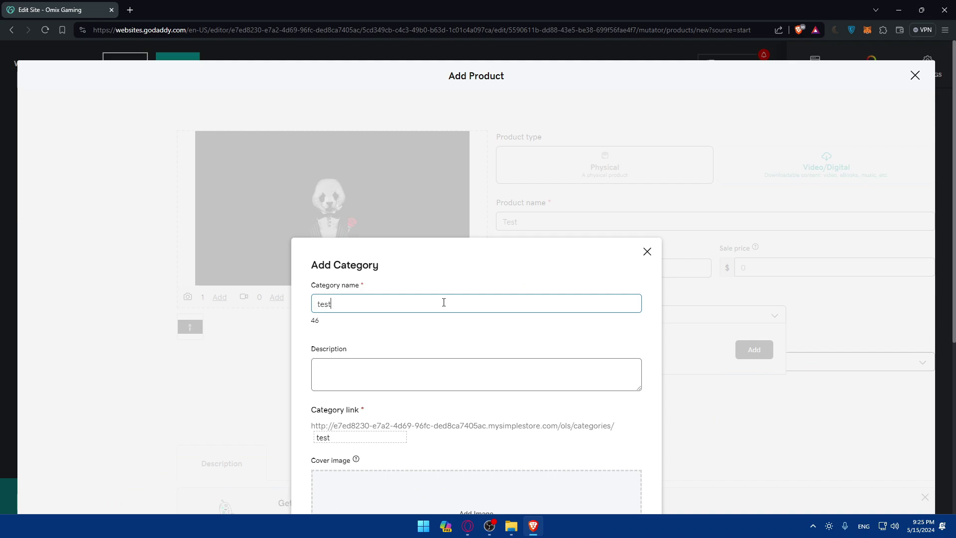
pyautogui.click(645, 252)
pyautogui.click(733, 324)
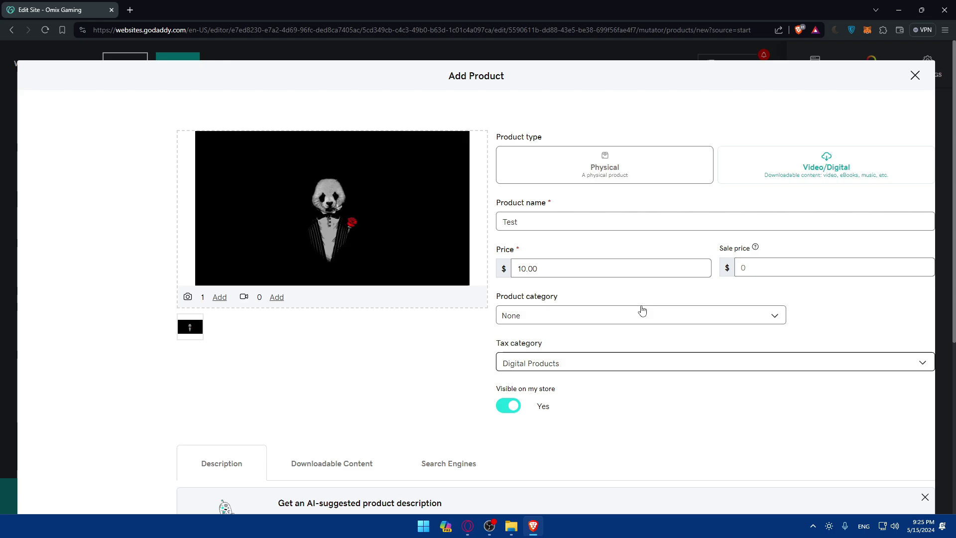
# Toggle the product's store visibility off and back on
pyautogui.scroll(-2, 622, 318)
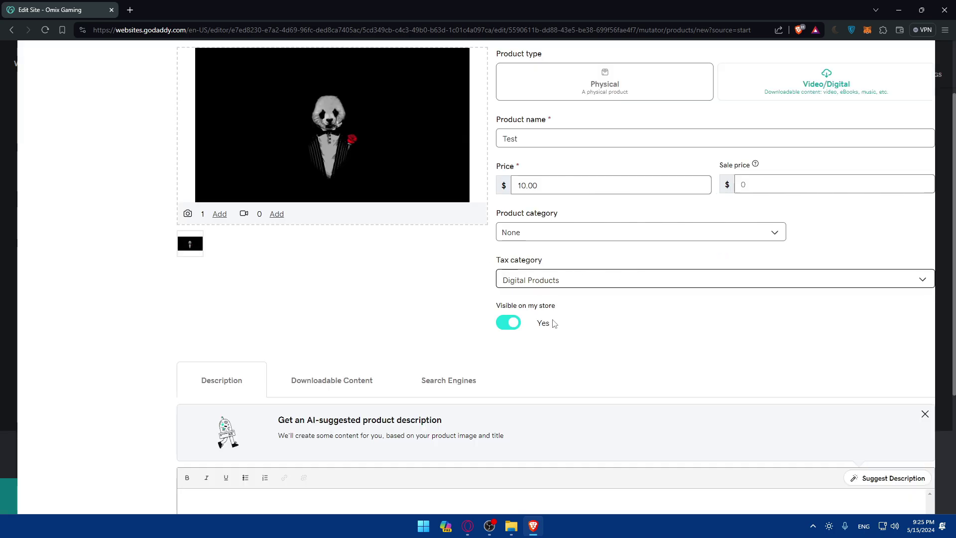
pyautogui.click(510, 324)
pyautogui.click(513, 326)
pyautogui.scroll(-4, 515, 330)
# Insert the AI-suggested description of a panda in a suit holding a rose
pyautogui.click(293, 353)
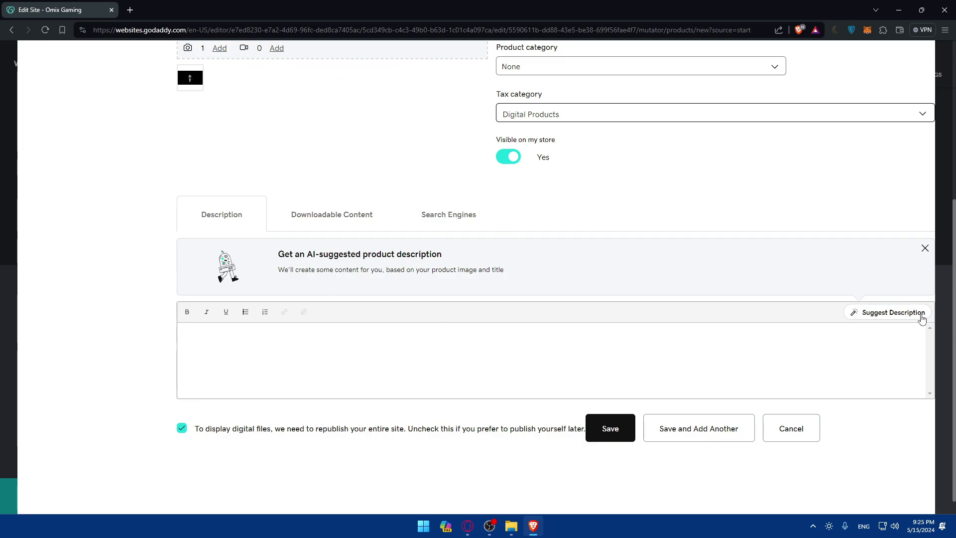
pyautogui.click(895, 312)
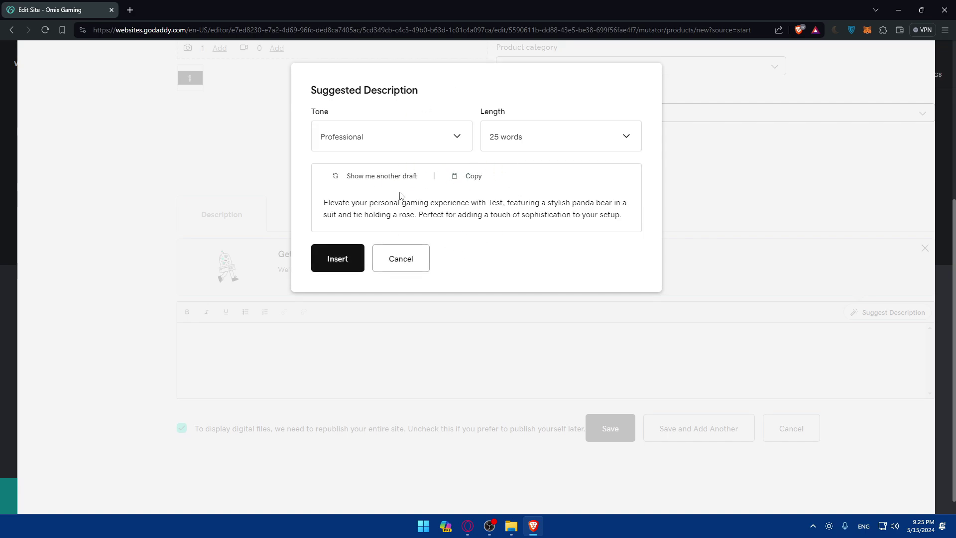
pyautogui.click(347, 255)
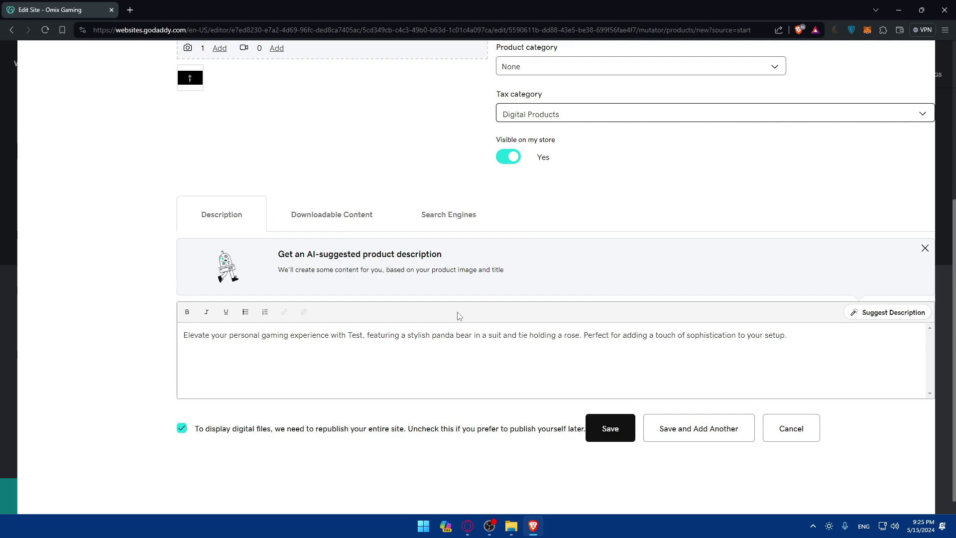
pyautogui.moveTo(793, 335); pyautogui.dragTo(621, 338)
pyautogui.click(622, 340)
# Attempt to save the Test product, which returns a fields error
pyautogui.scroll(5, 685, 361)
pyautogui.scroll(-5, 684, 360)
pyautogui.click(622, 411)
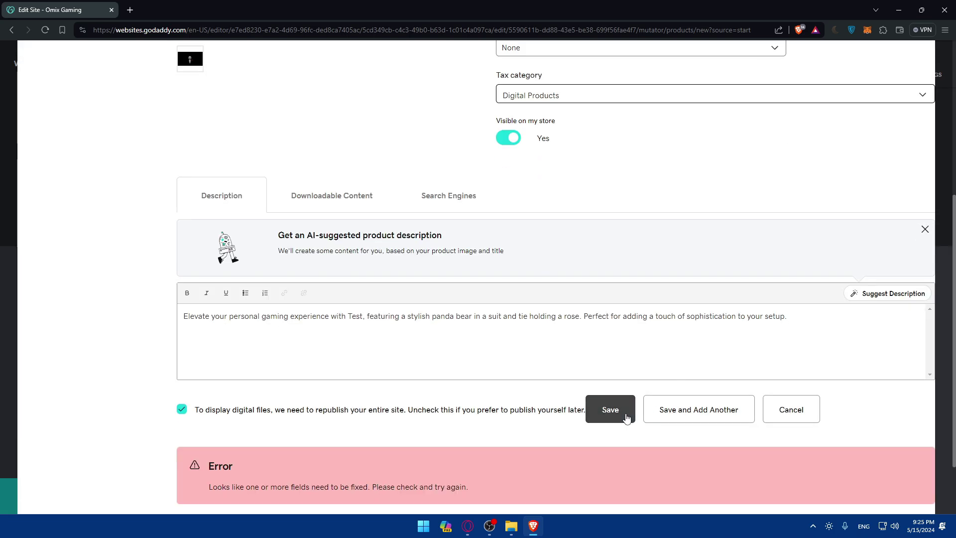
pyautogui.scroll(-2, 271, 419)
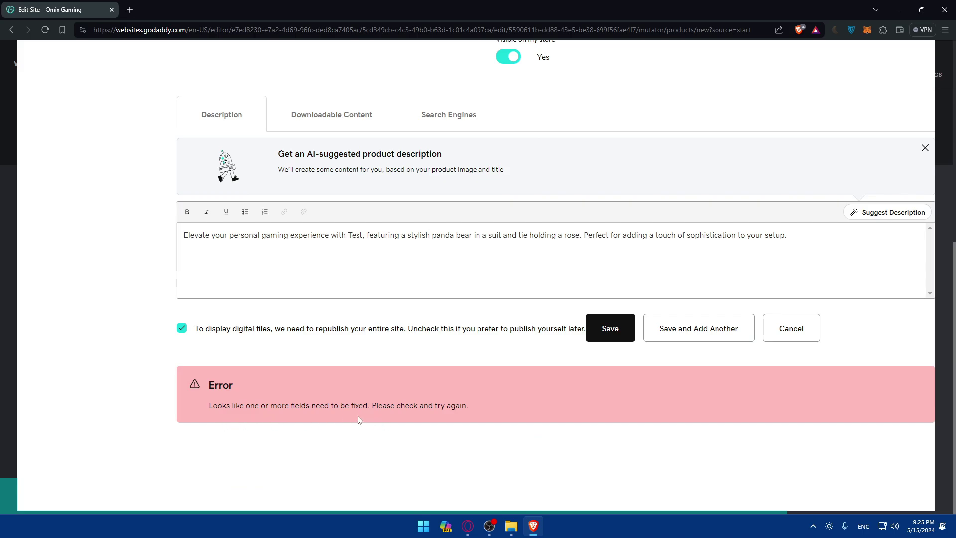
pyautogui.scroll(8, 393, 418)
pyautogui.scroll(-4, 398, 418)
# Review the product's Downloadable Content, Search Engines and Description sections
pyautogui.click(348, 289)
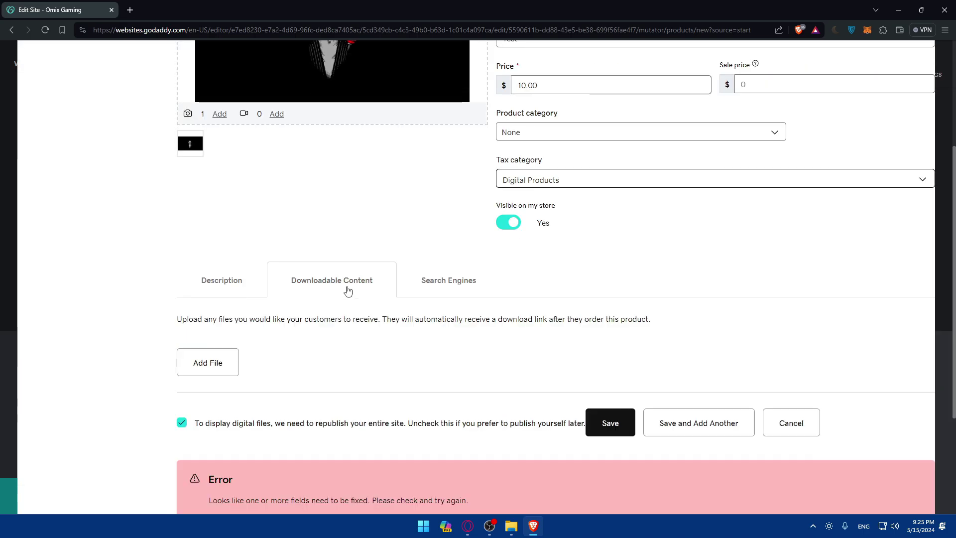
pyautogui.scroll(-2, 390, 303)
pyautogui.scroll(4, 390, 304)
pyautogui.click(454, 364)
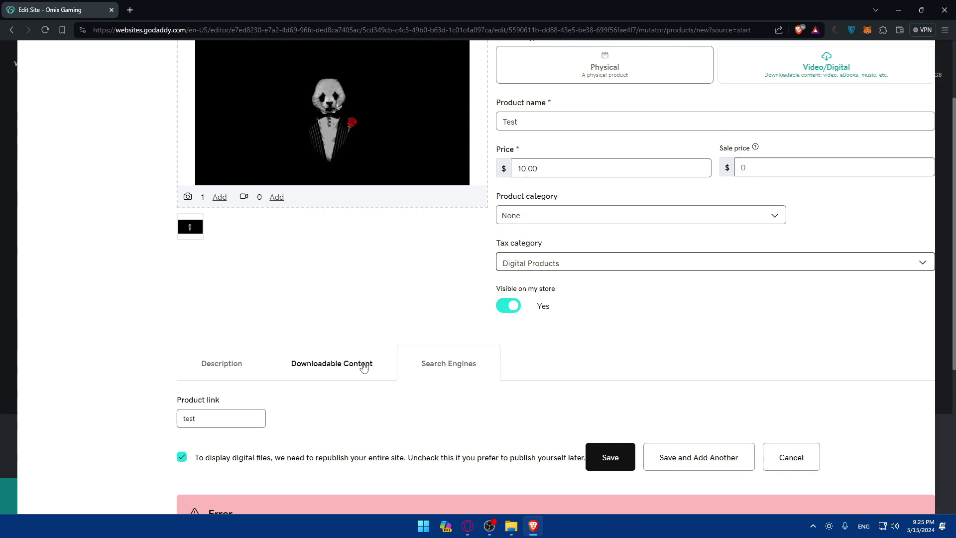
pyautogui.scroll(-2, 348, 359)
pyautogui.click(234, 278)
pyautogui.scroll(-4, 386, 339)
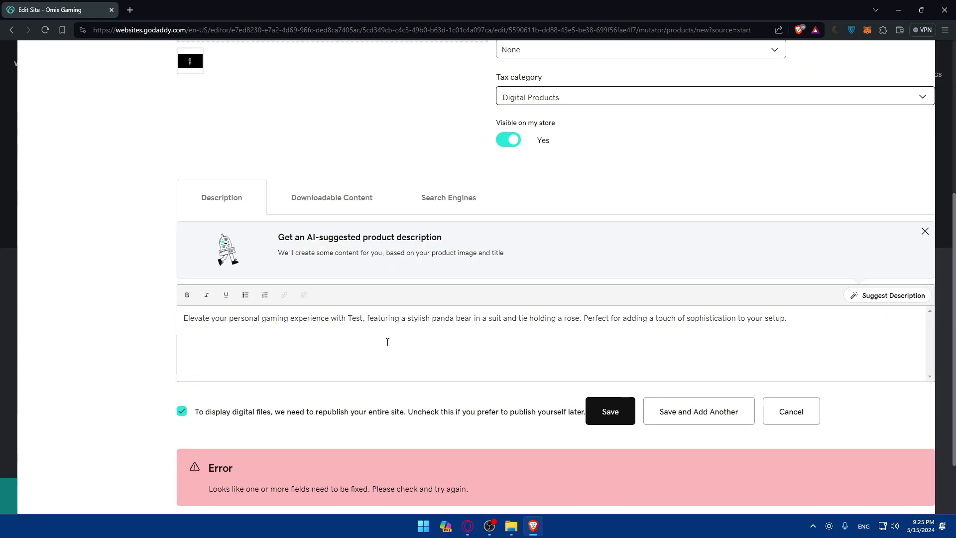
pyautogui.scroll(2, 502, 329)
pyautogui.scroll(-2, 502, 328)
pyautogui.scroll(7, 555, 216)
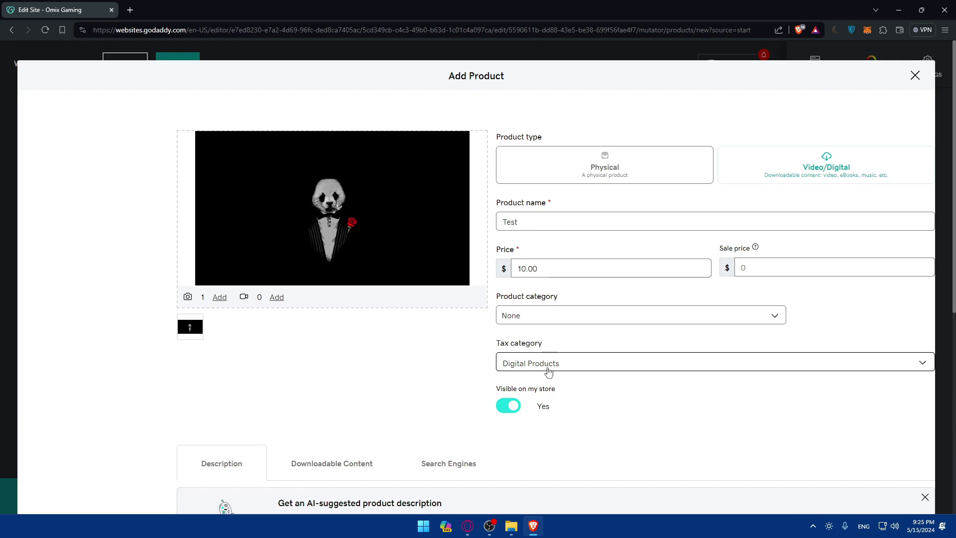
pyautogui.scroll(-3, 548, 367)
# Attach wallpaperflare.com_wallpaper (2).jpg as a downloadable file named test
pyautogui.click(315, 299)
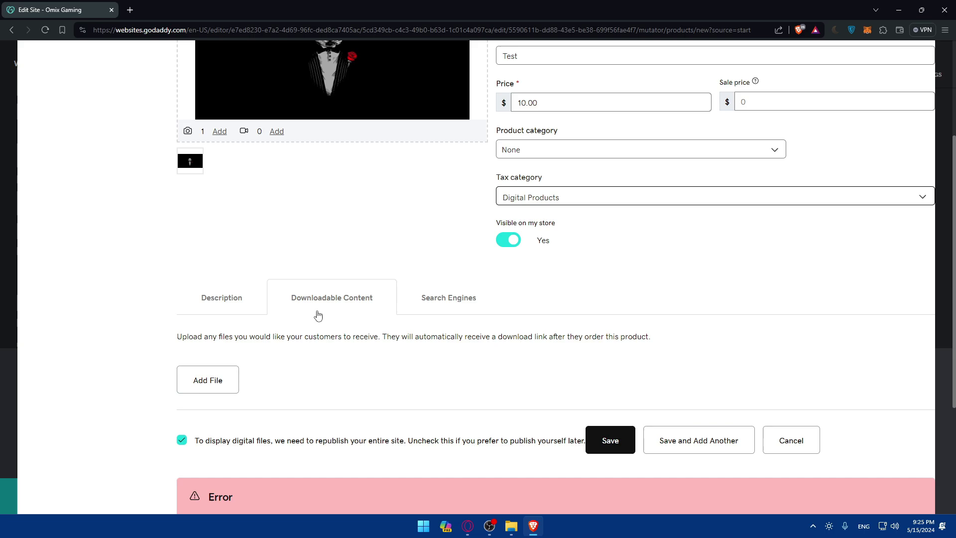
pyautogui.click(214, 301)
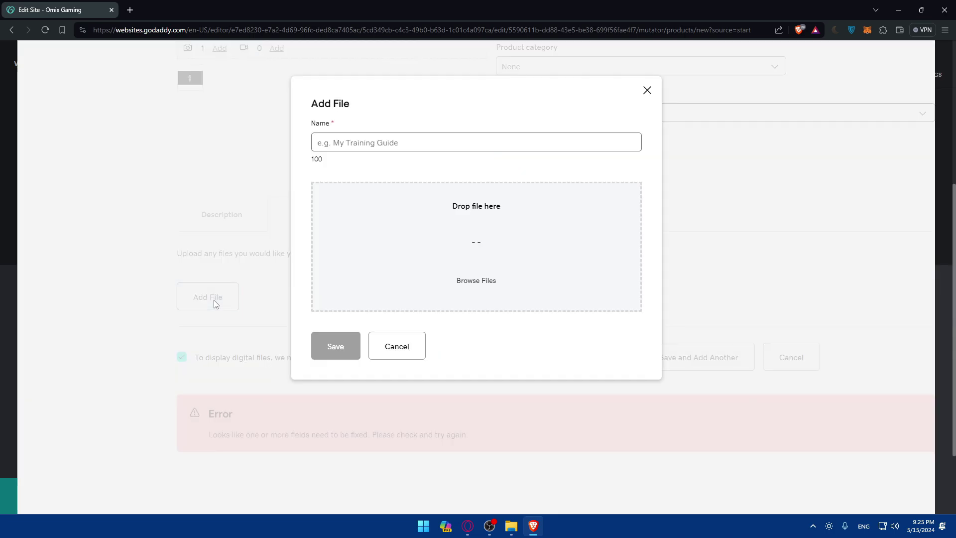
pyautogui.click(470, 279)
pyautogui.doubleClick(192, 118)
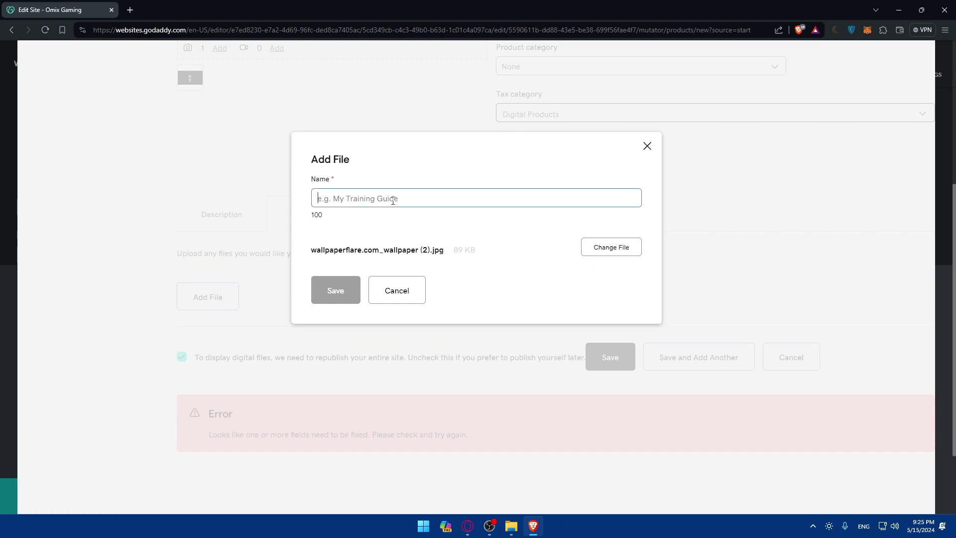
pyautogui.write('test')
pyautogui.click(349, 285)
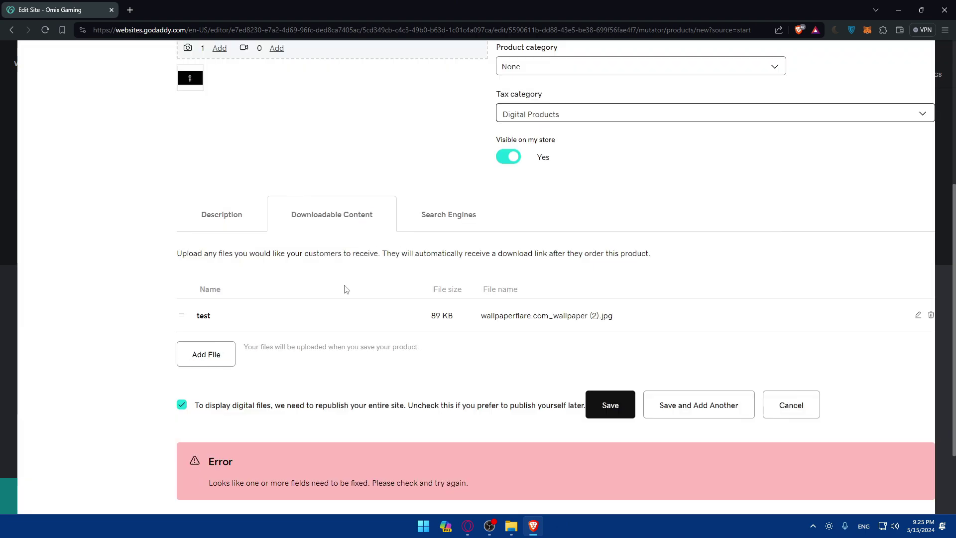
# Revisit the product's Search Engines and Description sections
pyautogui.click(444, 211)
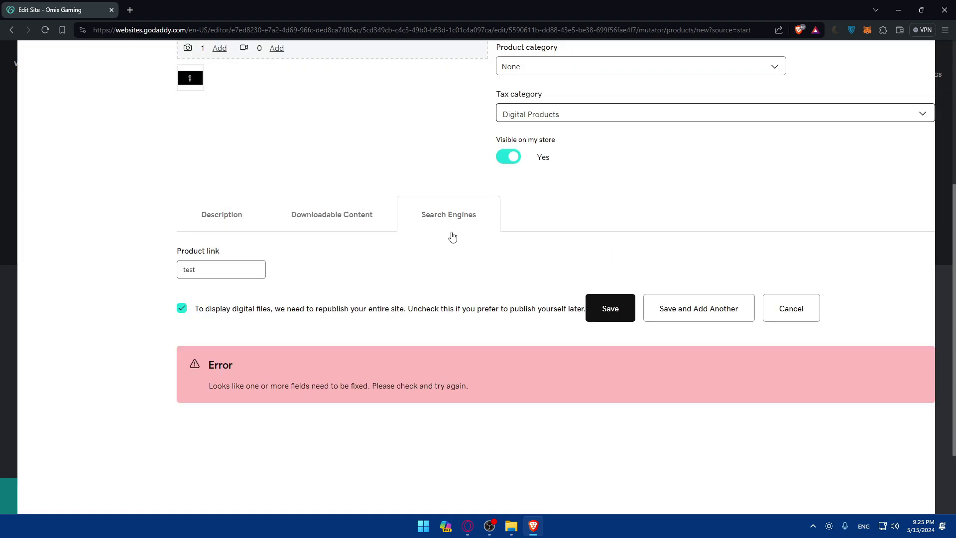
pyautogui.click(214, 217)
pyautogui.scroll(-2, 608, 363)
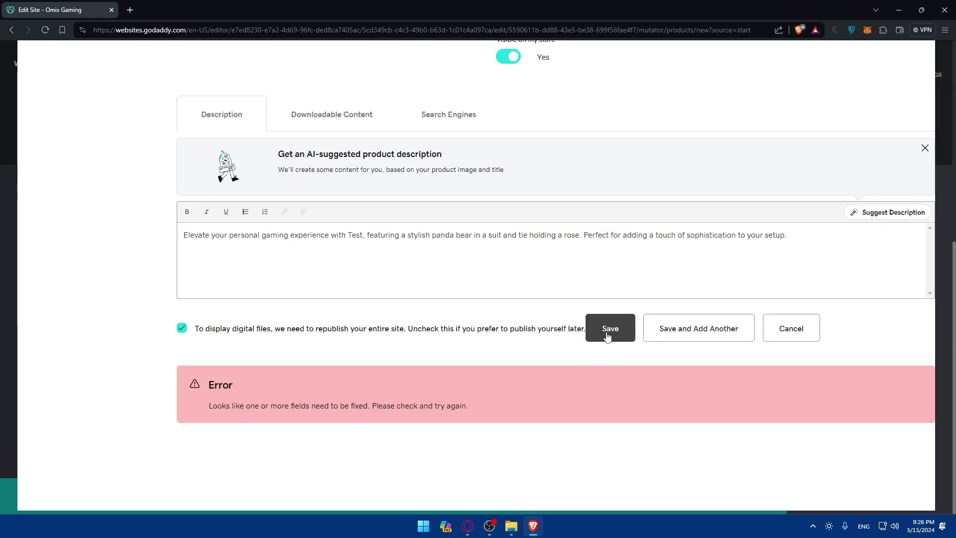
# Save the Test product with its downloadable file, then publish the Omix Gaming site
pyautogui.click(606, 337)
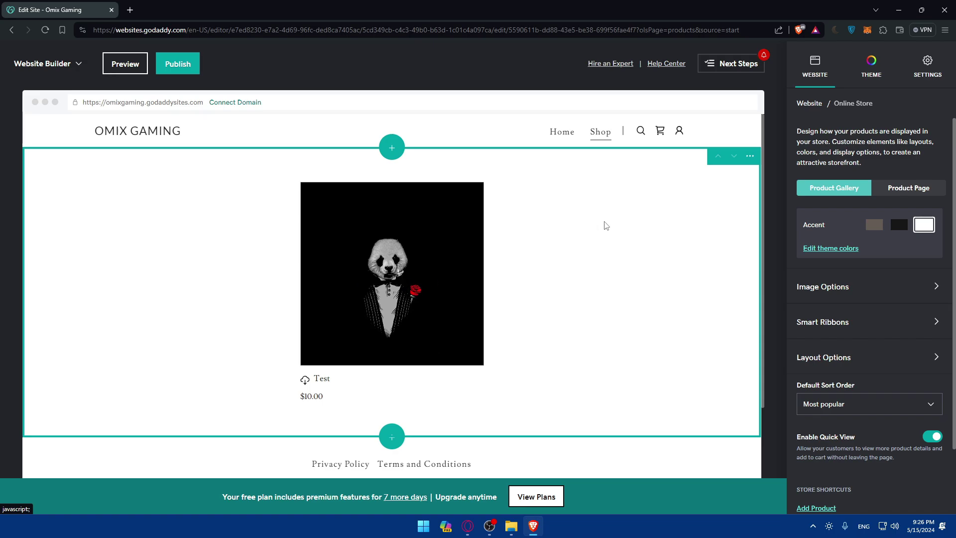
pyautogui.click(180, 64)
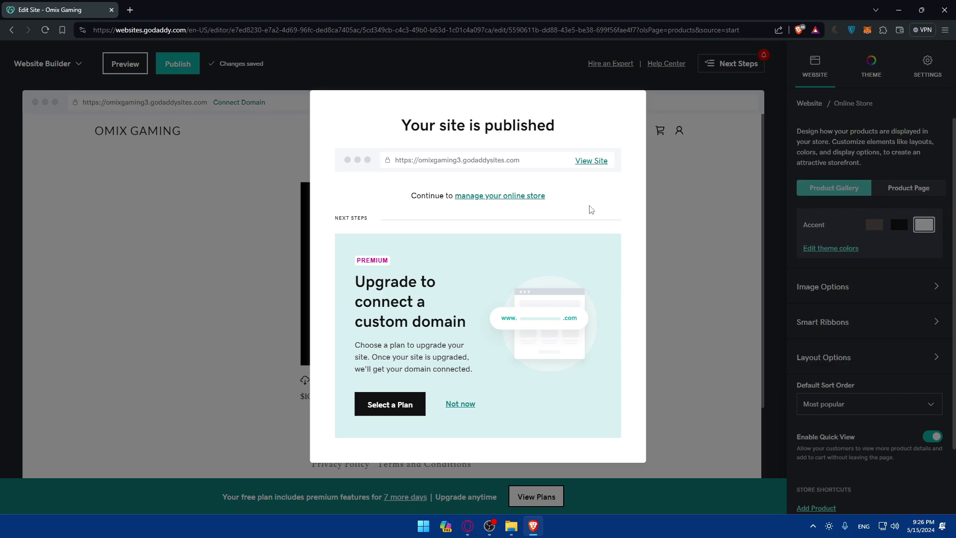
# Select the omixgaming3.godaddysites.com address in the published-site dialog
pyautogui.moveTo(521, 161); pyautogui.dragTo(387, 159)
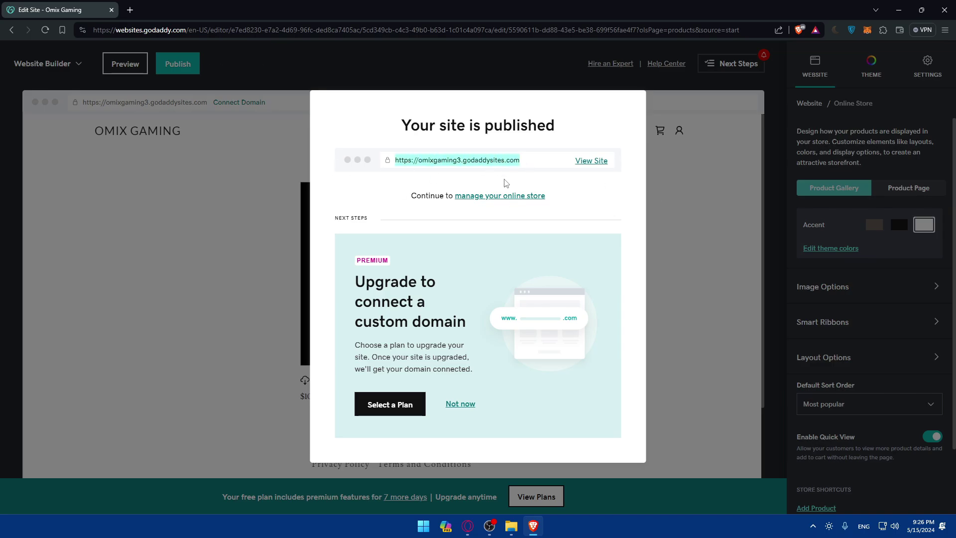
# Open the live site in a new tab and go through Shop to the $10.00 Test product page
pyautogui.click(593, 160)
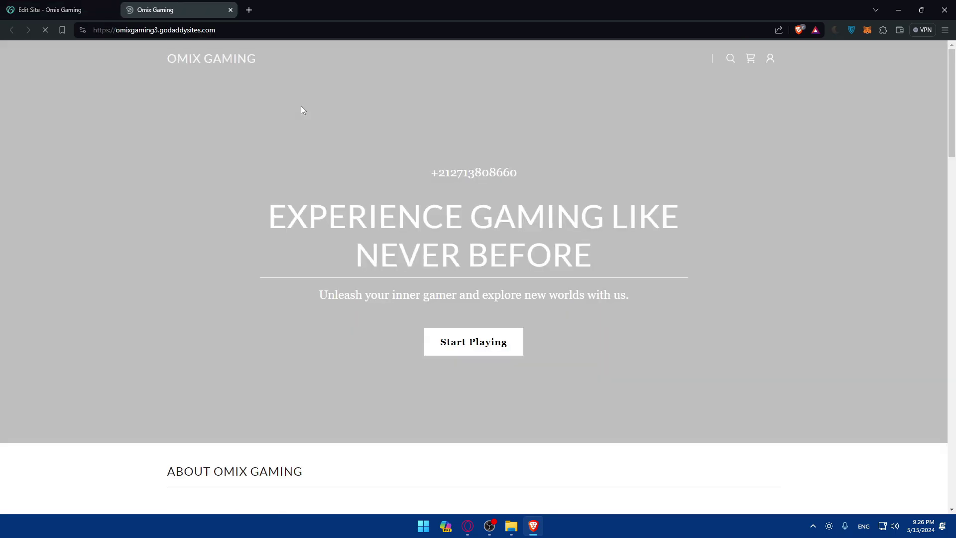
pyautogui.scroll(-3, 348, 150)
pyautogui.scroll(-20, 408, 196)
pyautogui.scroll(15, 411, 200)
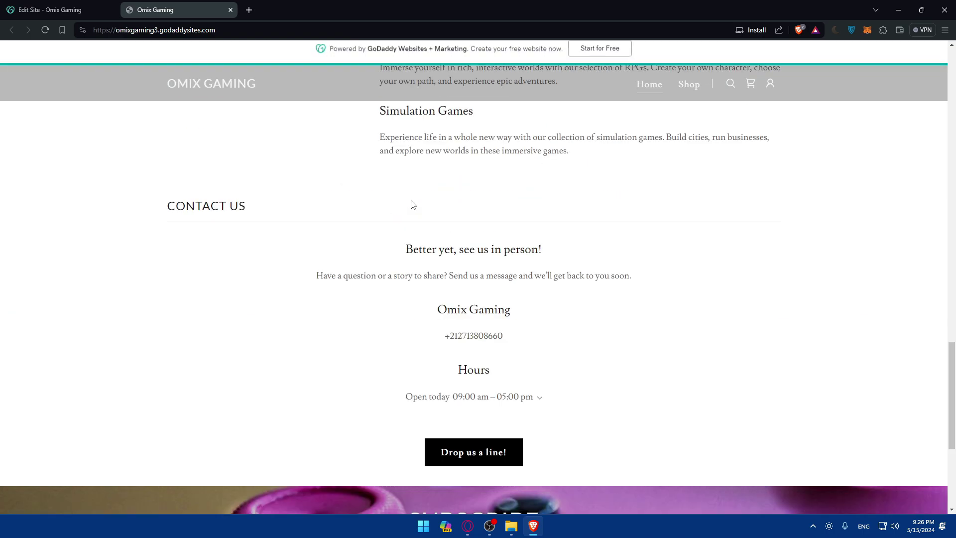
pyautogui.scroll(5, 411, 201)
pyautogui.click(689, 86)
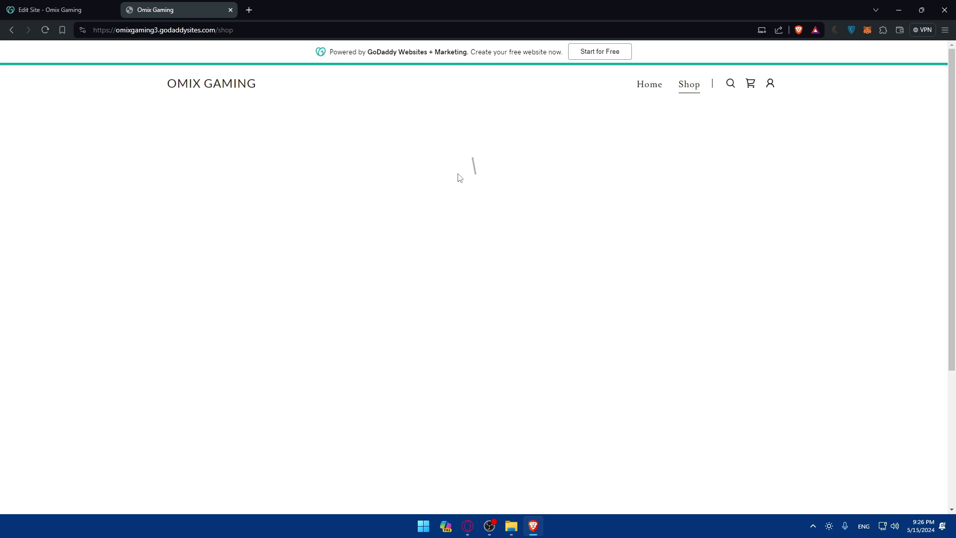
pyautogui.click(455, 224)
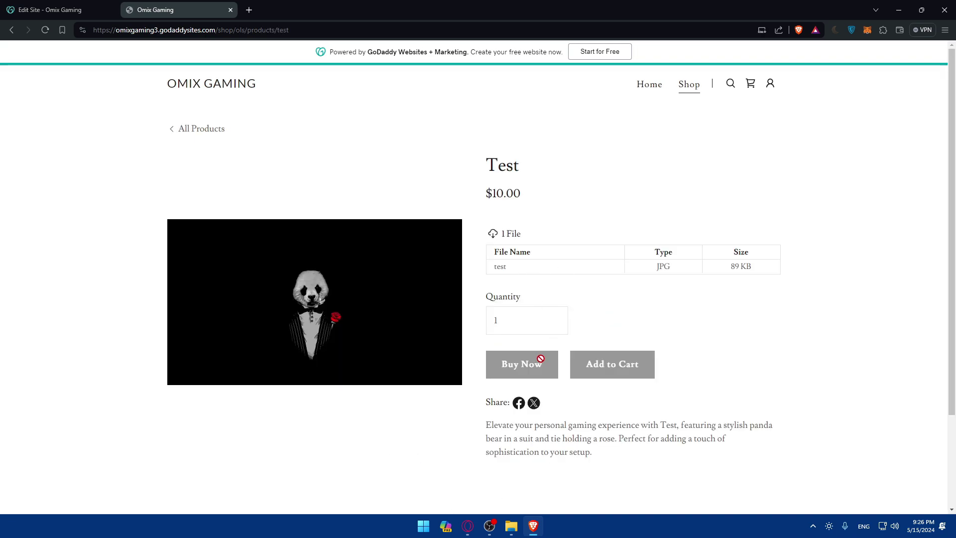
pyautogui.scroll(-2, 540, 364)
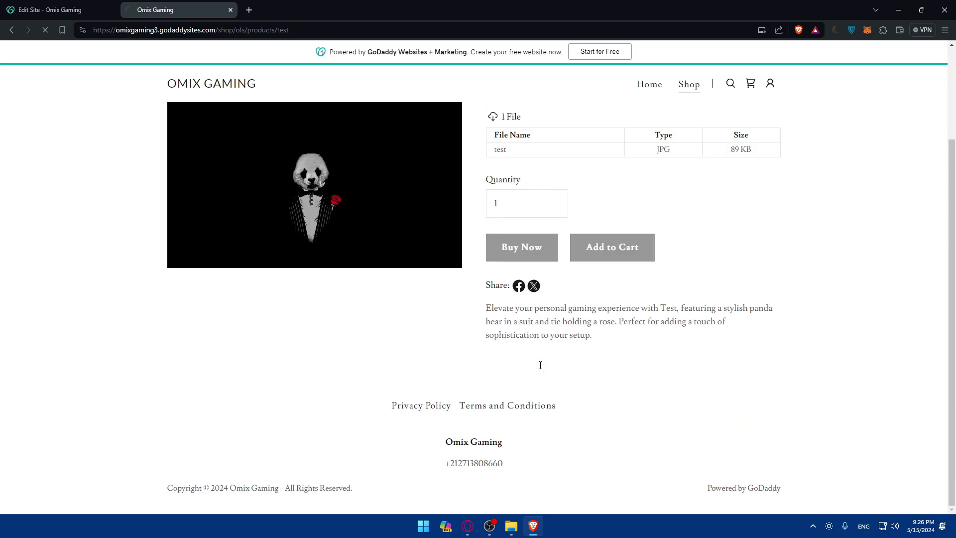
pyautogui.scroll(2, 540, 365)
# Buy the Test product now, reaching checkout with a $10.00 total and PayPal fast checkout
pyautogui.click(525, 365)
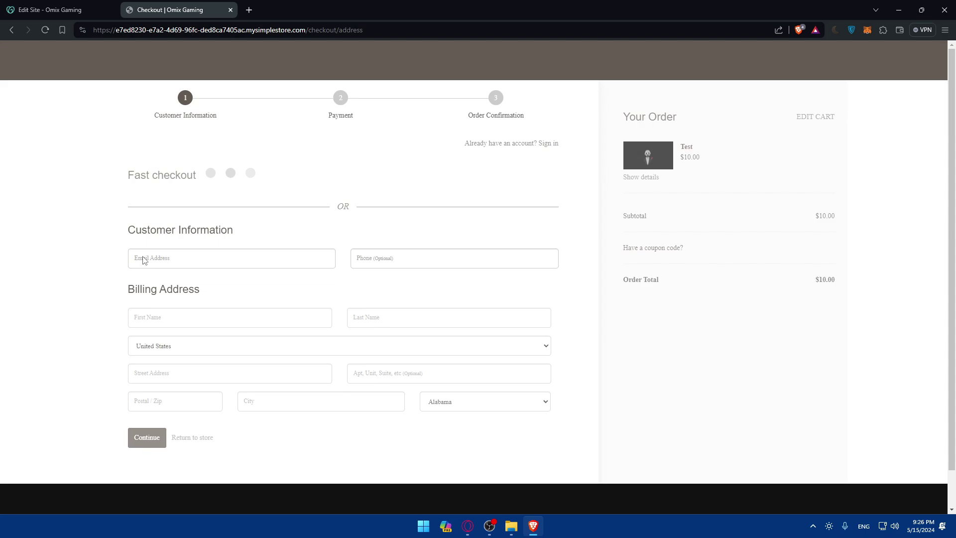
pyautogui.scroll(-1, 256, 309)
pyautogui.scroll(1, 228, 186)
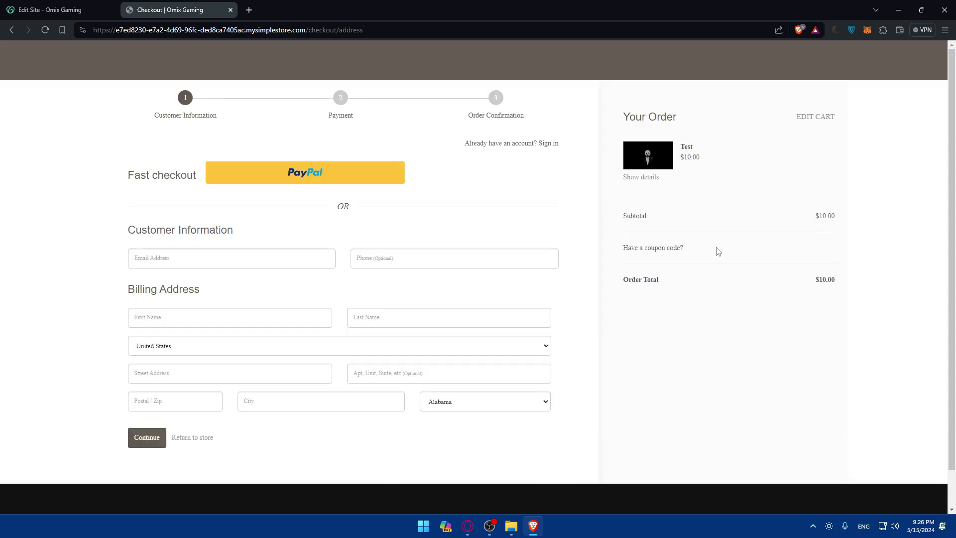